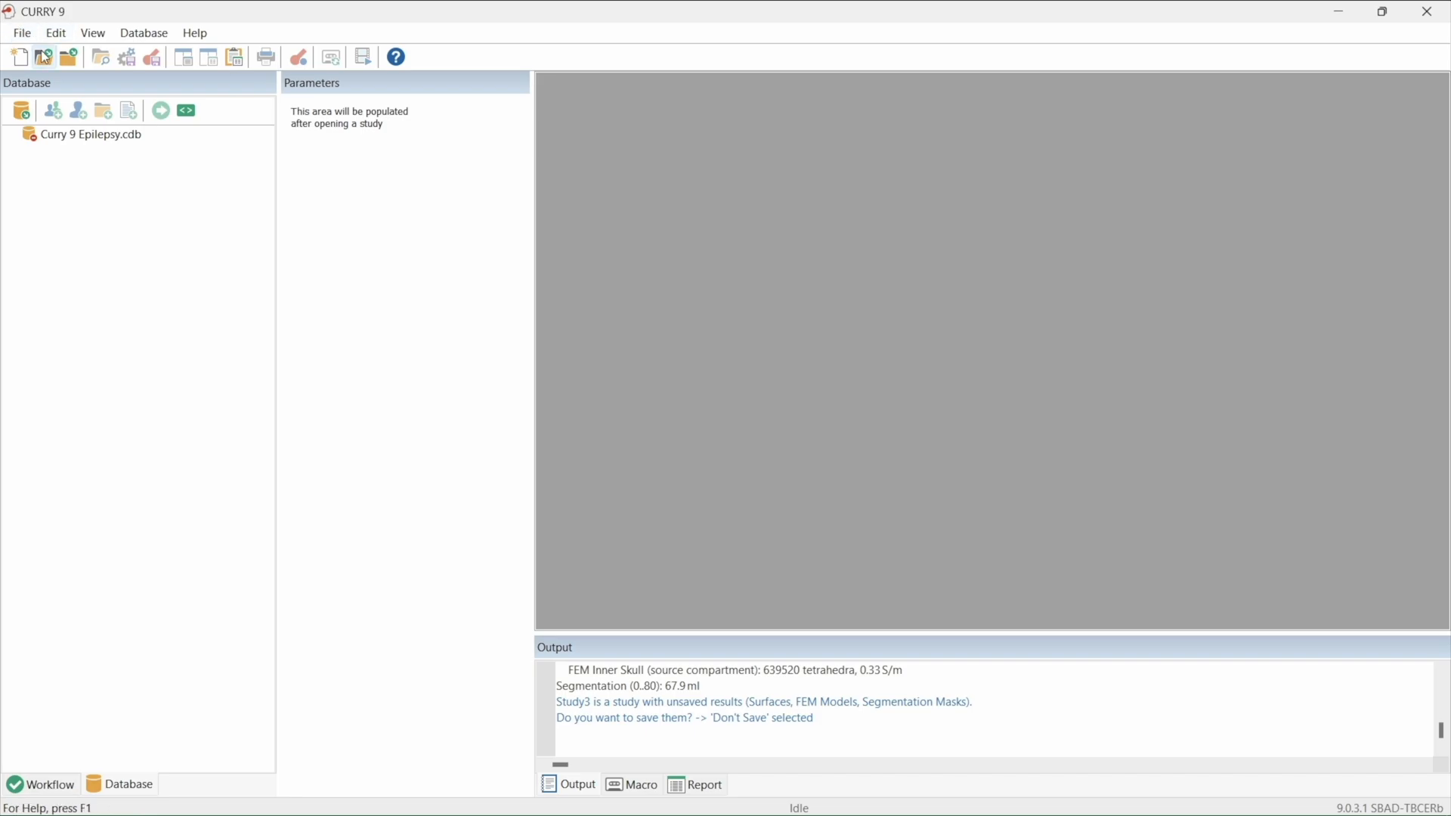
Open the image data file MR.imd and browse through the coronal MR slices.
{"action": "left_click", "coordinate": [504, 379]}
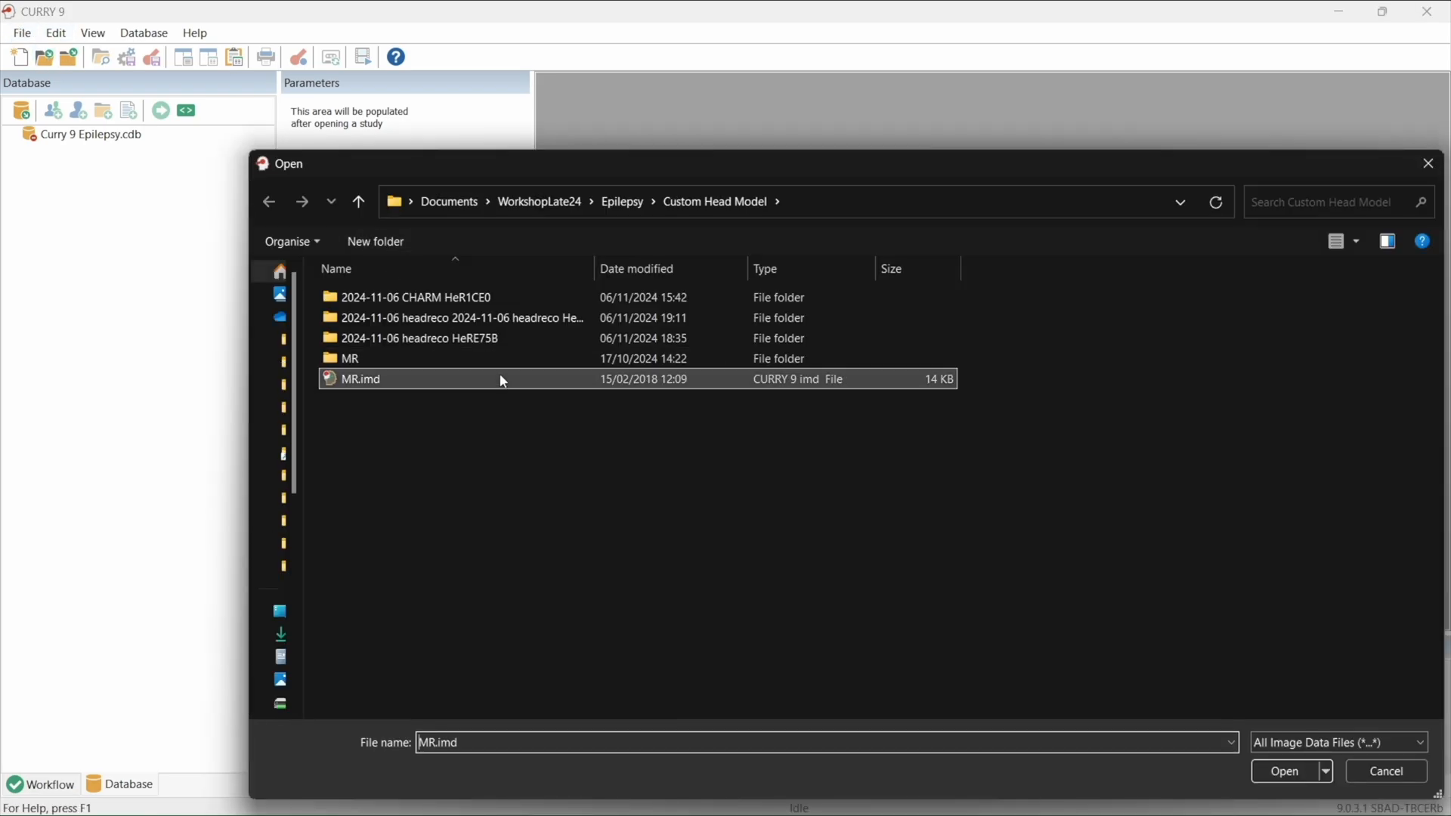
{"action": "left_click", "coordinate": [1307, 769]}
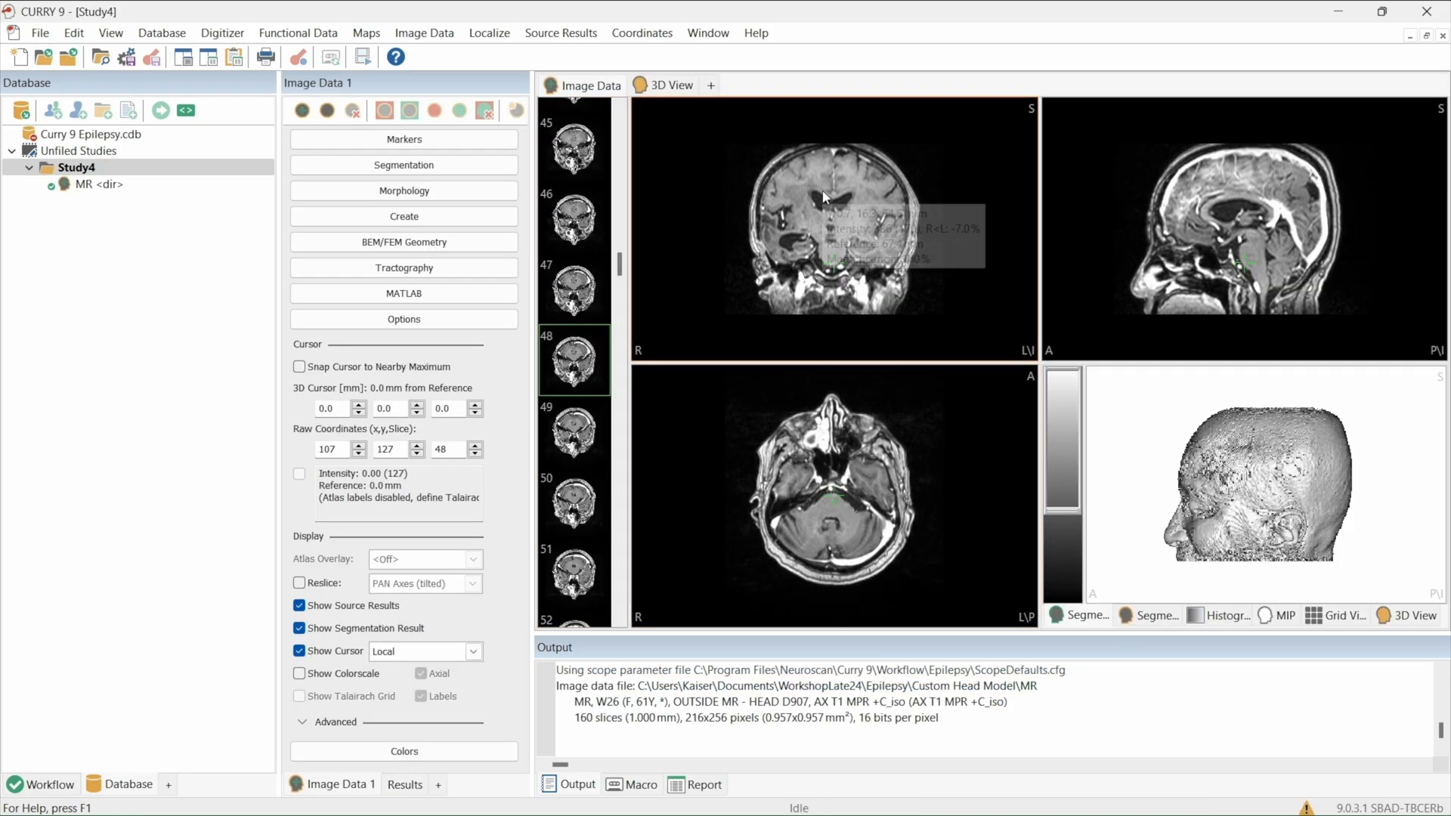
{"action": "mouse_move", "coordinate": [826, 196]}
{"action": "scroll", "coordinate": [826, 196], "scroll_direction": "down", "scroll_amount": 7}
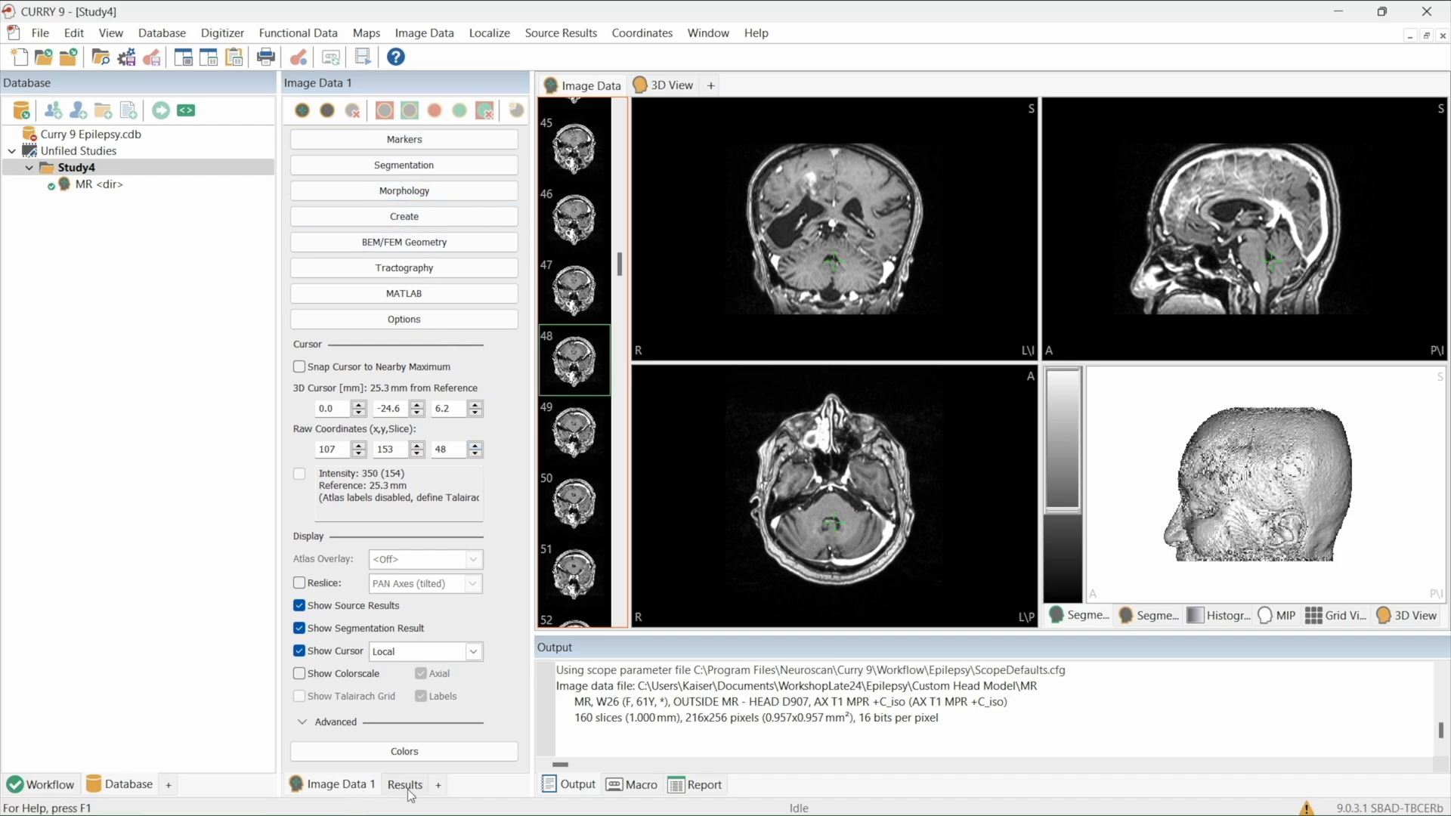
Generate a FEM Head Model at High resolution from the MR image data.
{"action": "left_click", "coordinate": [457, 244]}
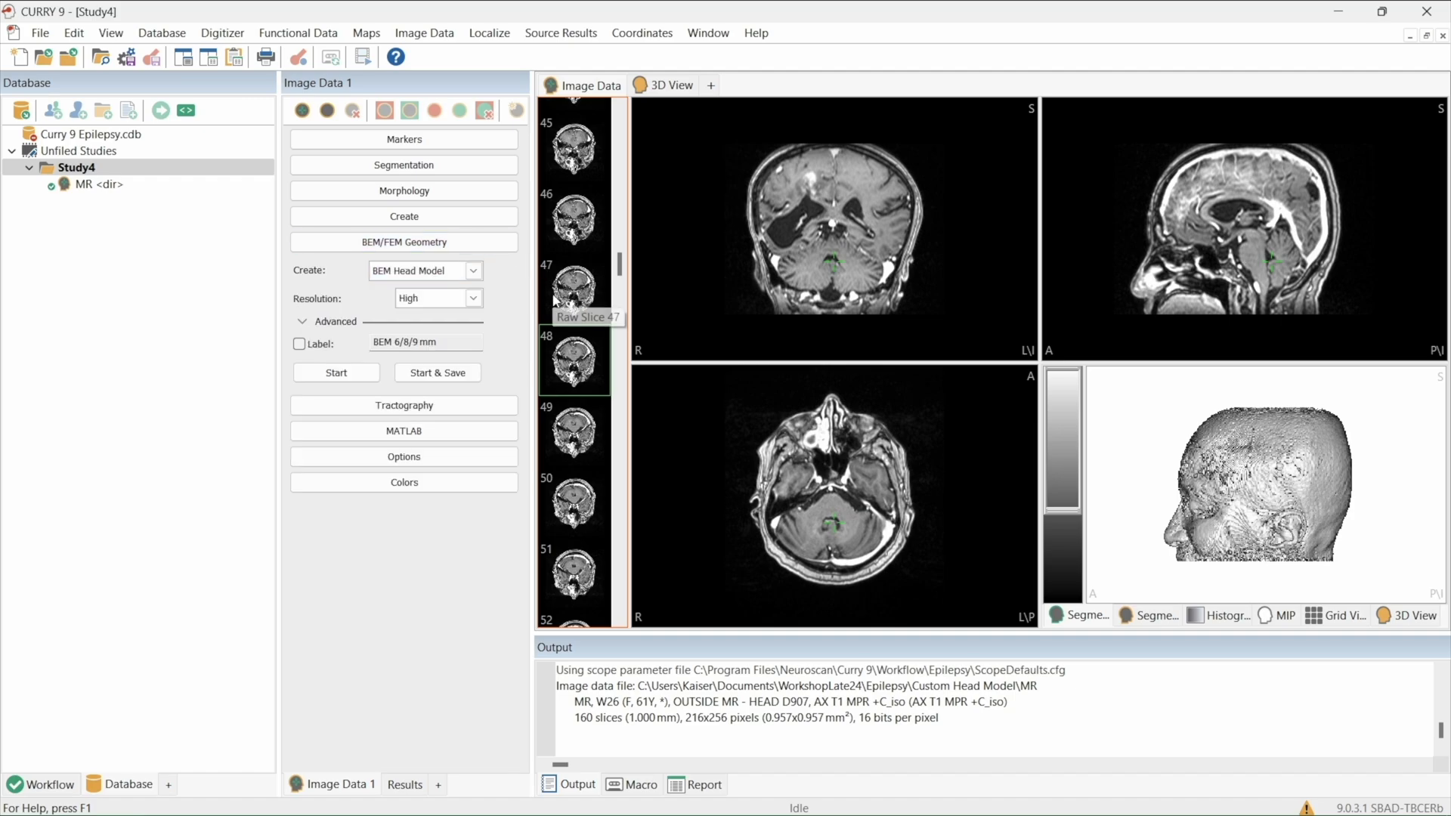
{"action": "left_click", "coordinate": [472, 272]}
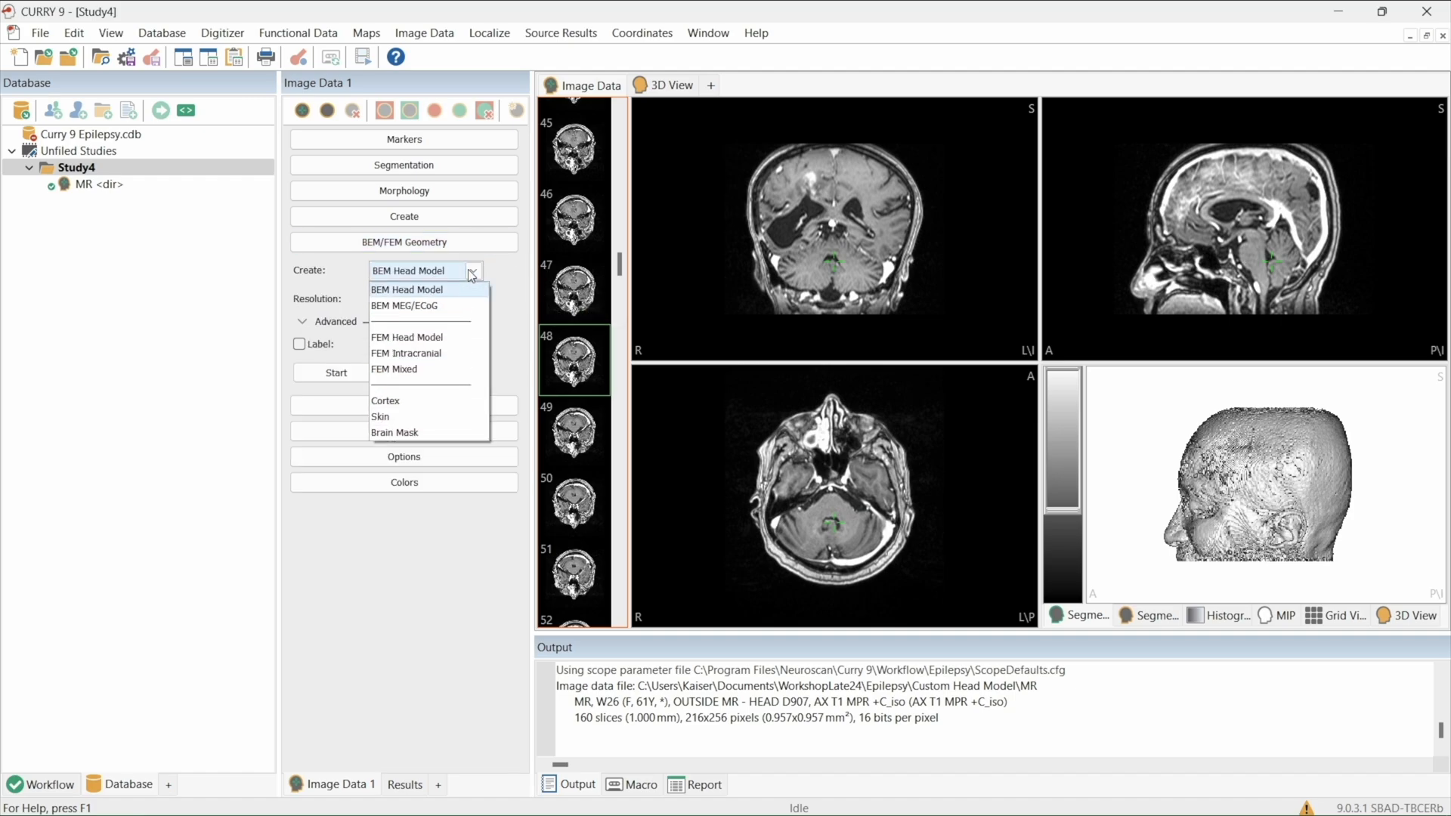
{"action": "left_click", "coordinate": [468, 340]}
{"action": "left_click", "coordinate": [334, 373]}
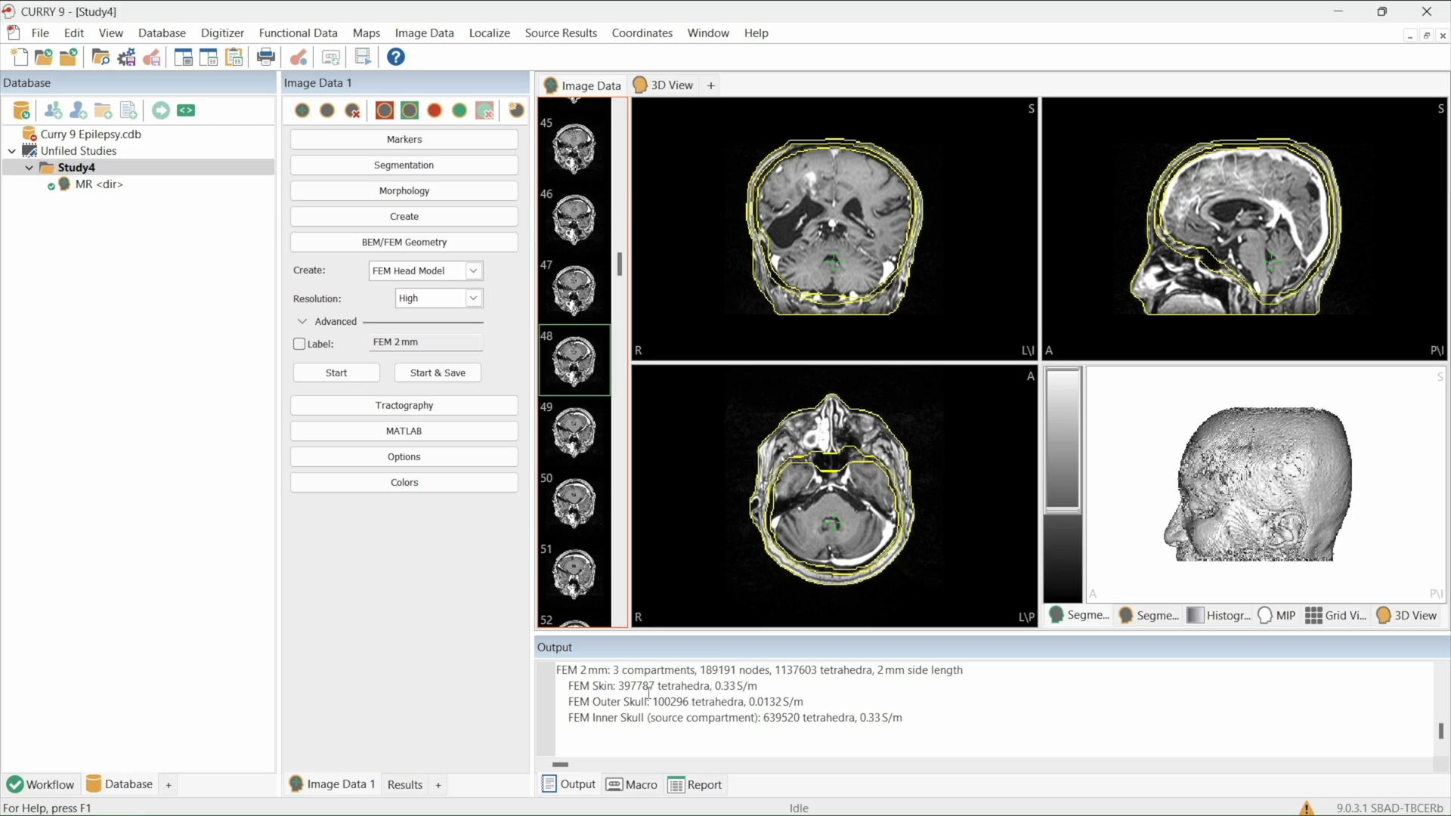
{"action": "mouse_move", "coordinate": [901, 311]}
Set up a Region Growing segmentation with a lower threshold of 0 and an upper threshold of 80.
{"action": "left_click", "coordinate": [423, 170]}
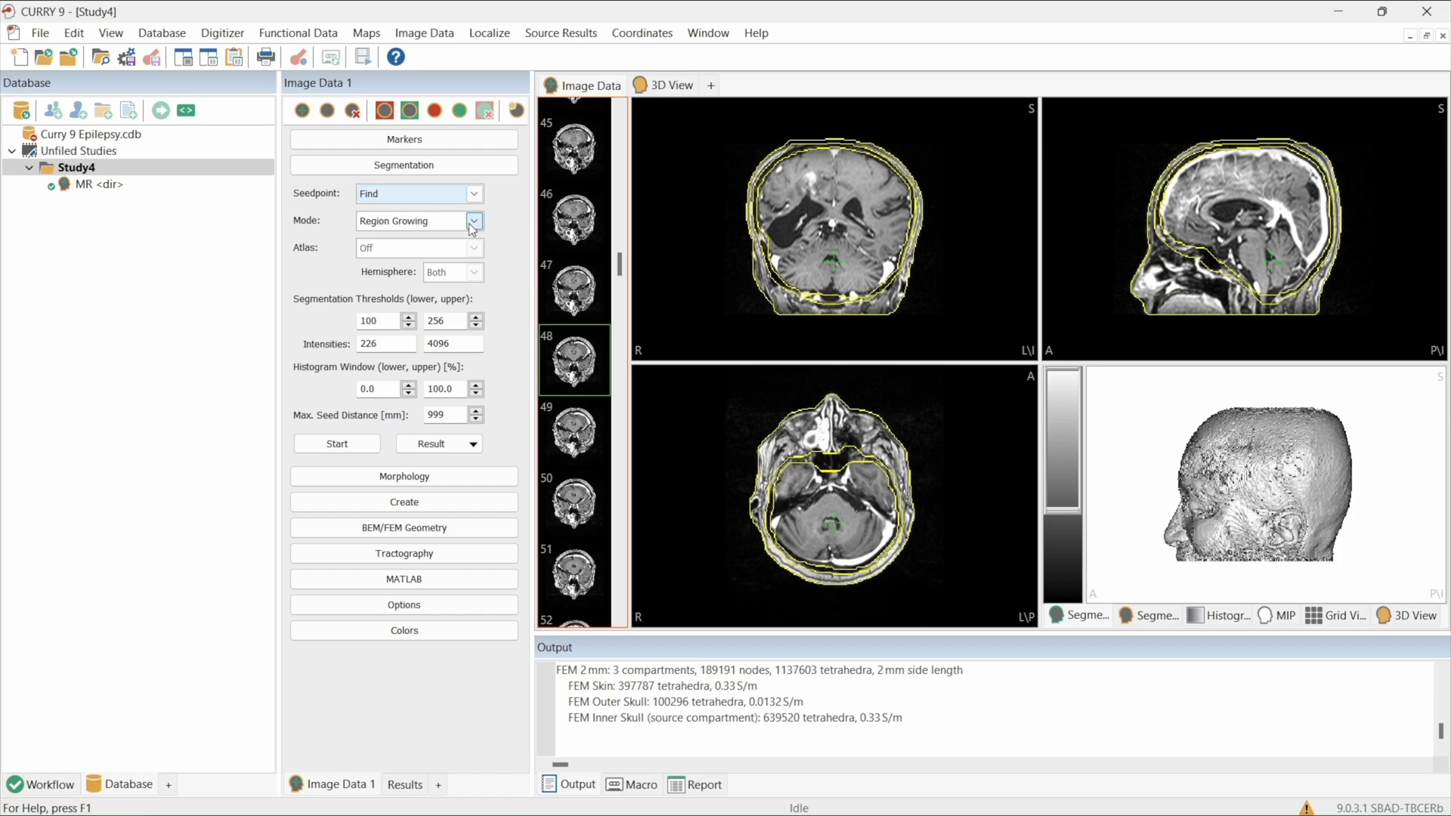
{"action": "left_click", "coordinate": [474, 220]}
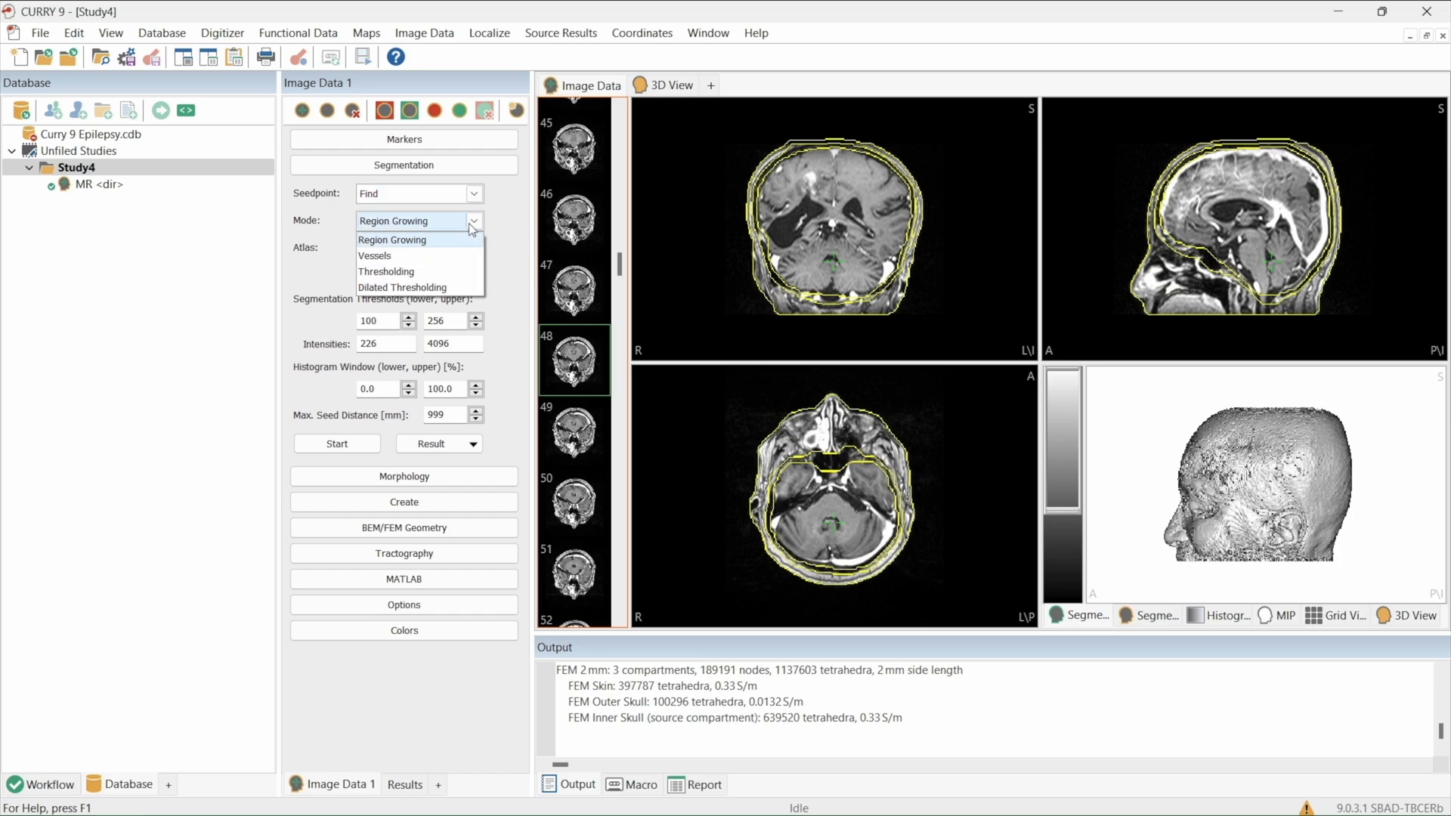
{"action": "left_click", "coordinate": [449, 240]}
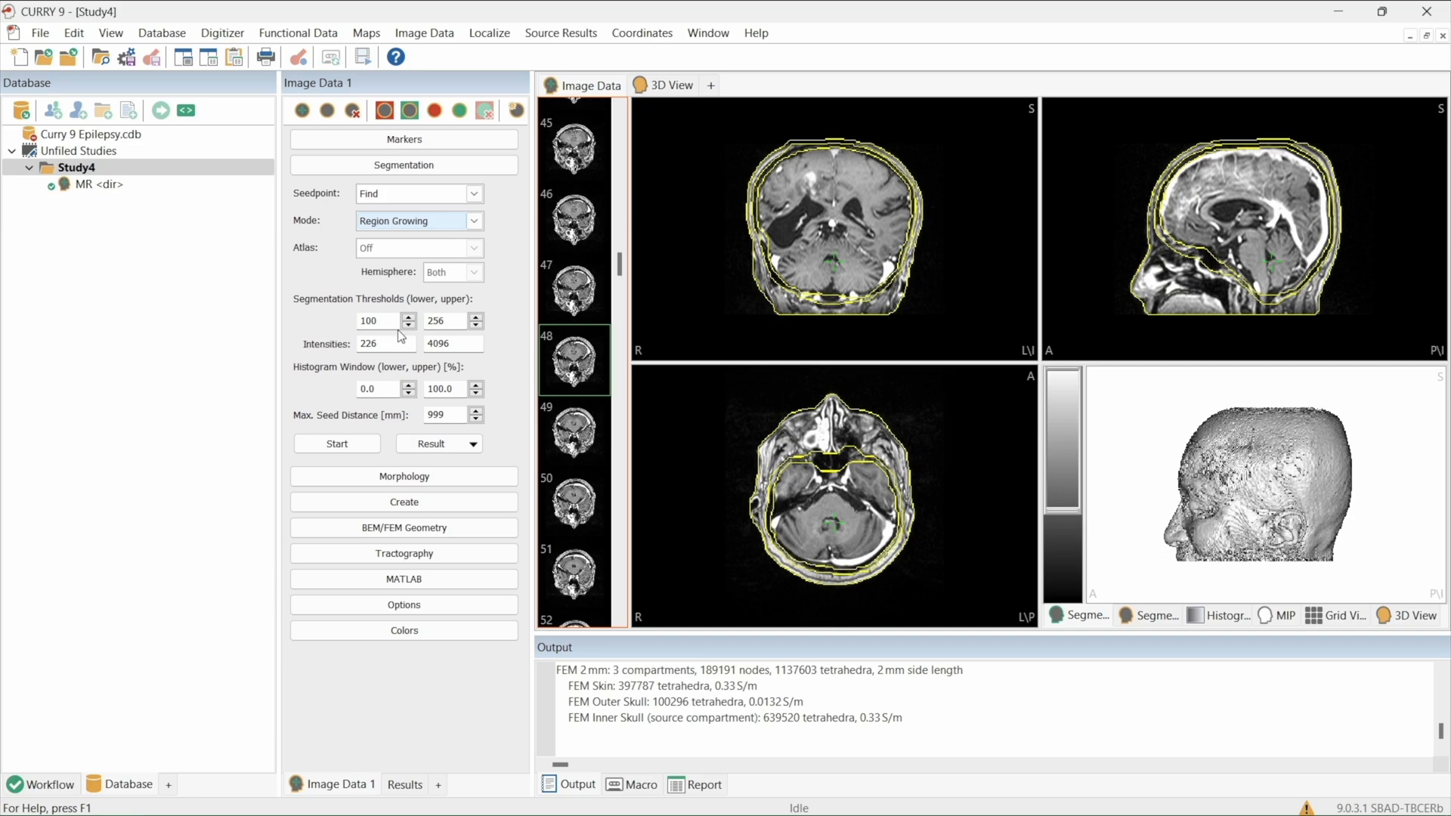
{"action": "double_click", "coordinate": [367, 322]}
{"action": "type", "text": "0"}
{"action": "double_click", "coordinate": [443, 321]}
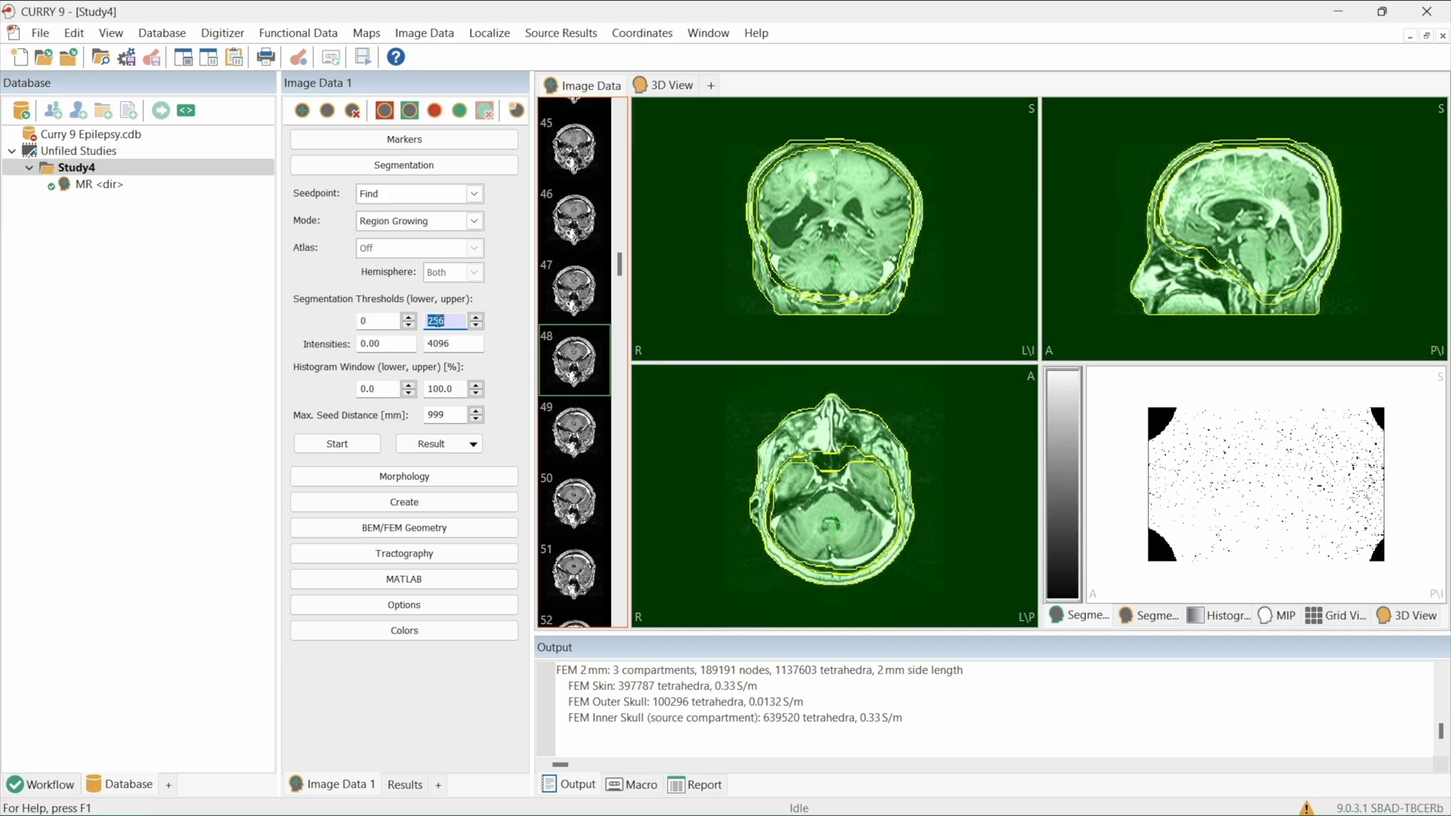
{"action": "type", "text": "80"}
{"action": "key", "text": "Tab"}
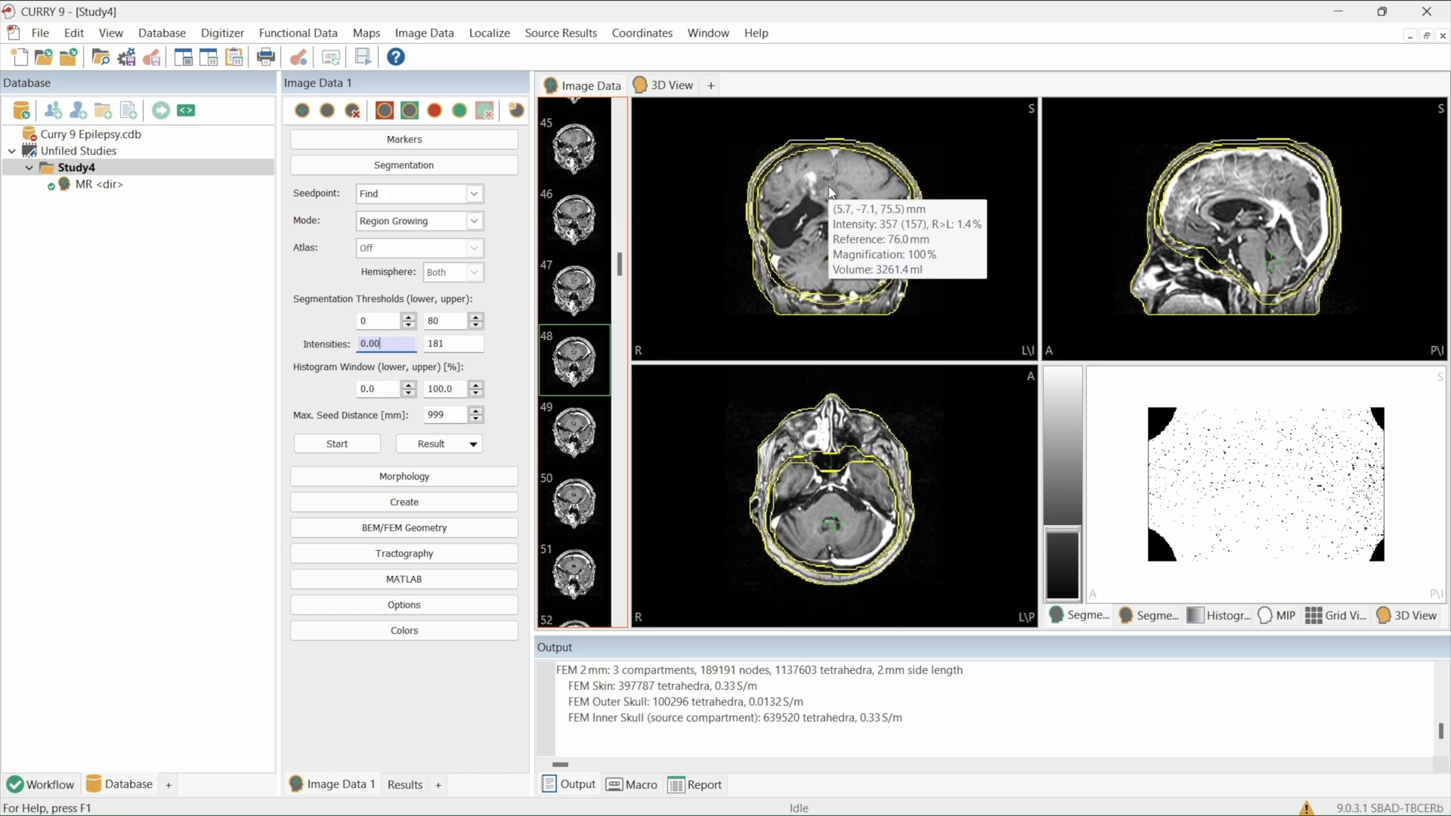
Run the segmentation from a cursor position inside the dark cavity in the coronal slice and inspect the segmented volume in 3D.
{"action": "left_click", "coordinate": [789, 231]}
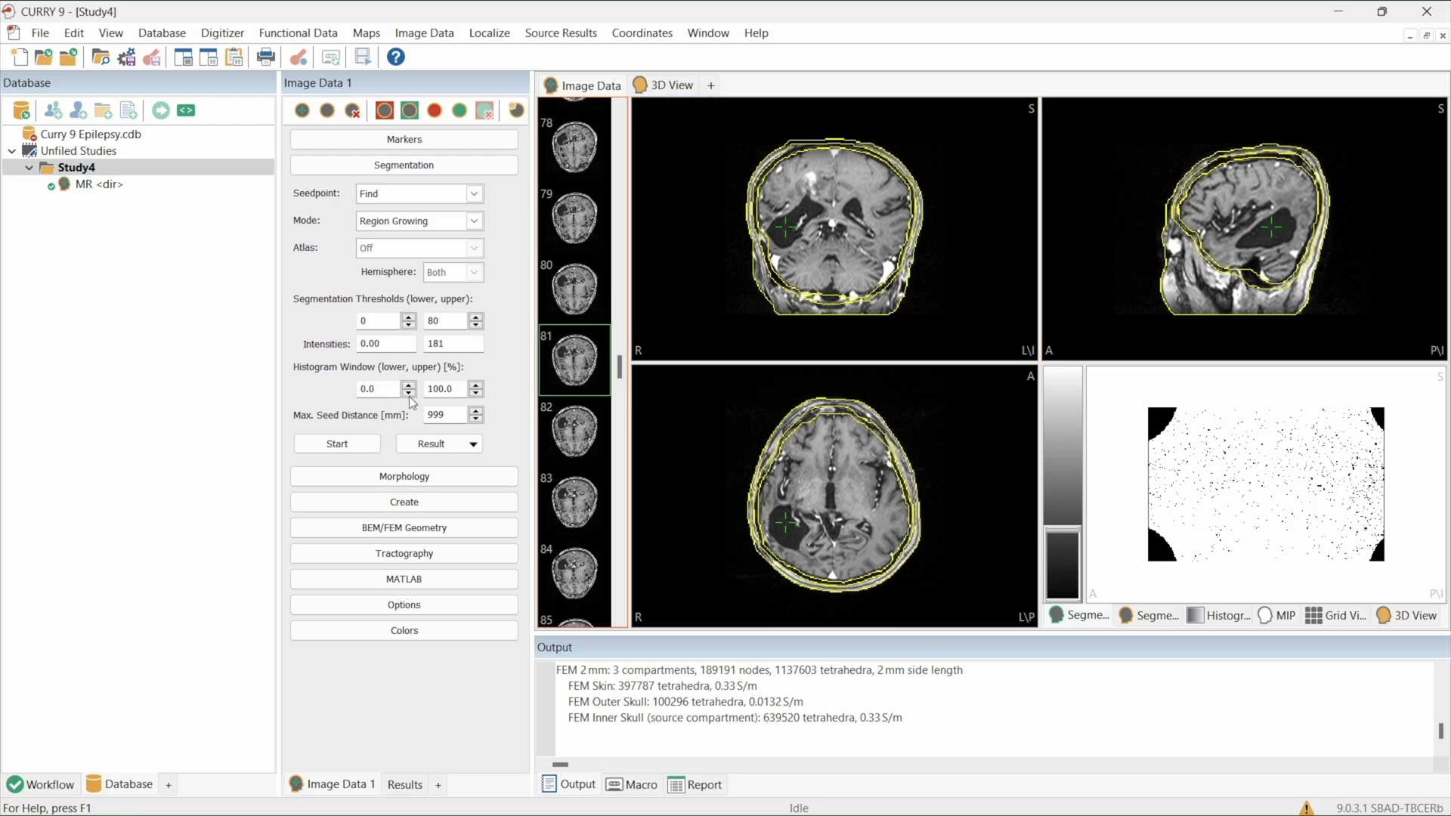
{"action": "left_click", "coordinate": [337, 444]}
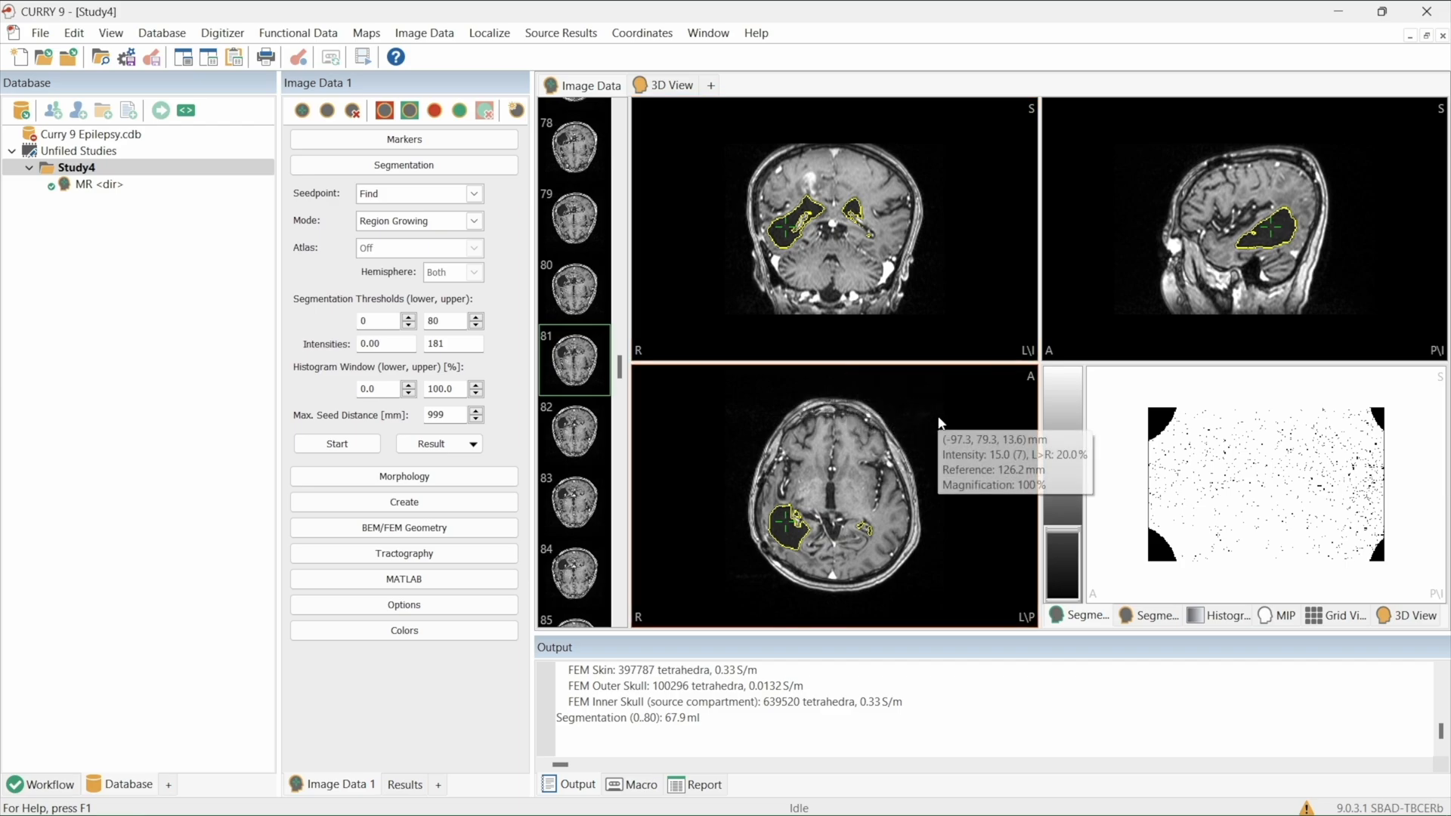
{"action": "left_click", "coordinate": [1142, 617]}
{"action": "left_click_drag", "start_coordinate": [1252, 467], "coordinate": [1440, 455]}
{"action": "left_click_drag", "start_coordinate": [1334, 498], "coordinate": [1291, 494]}
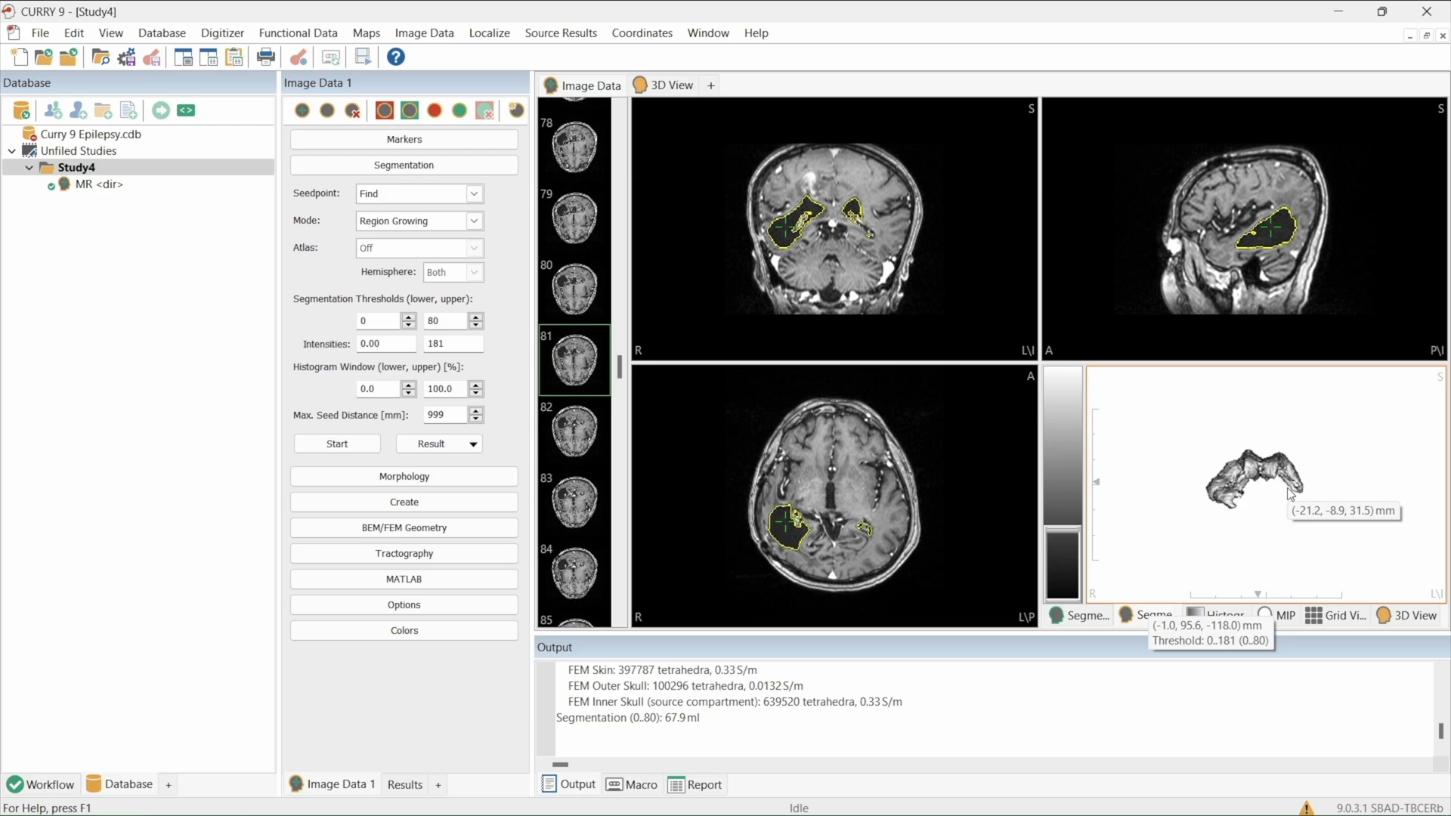
{"action": "mouse_move", "coordinate": [1264, 491]}
{"action": "left_mouse_down"}
{"action": "mouse_move", "coordinate": [1185, 460]}
{"action": "mouse_move", "coordinate": [1309, 505]}
{"action": "mouse_move", "coordinate": [1322, 488]}
{"action": "mouse_move", "coordinate": [1306, 478]}
{"action": "mouse_move", "coordinate": [1286, 501]}
{"action": "left_mouse_up"}
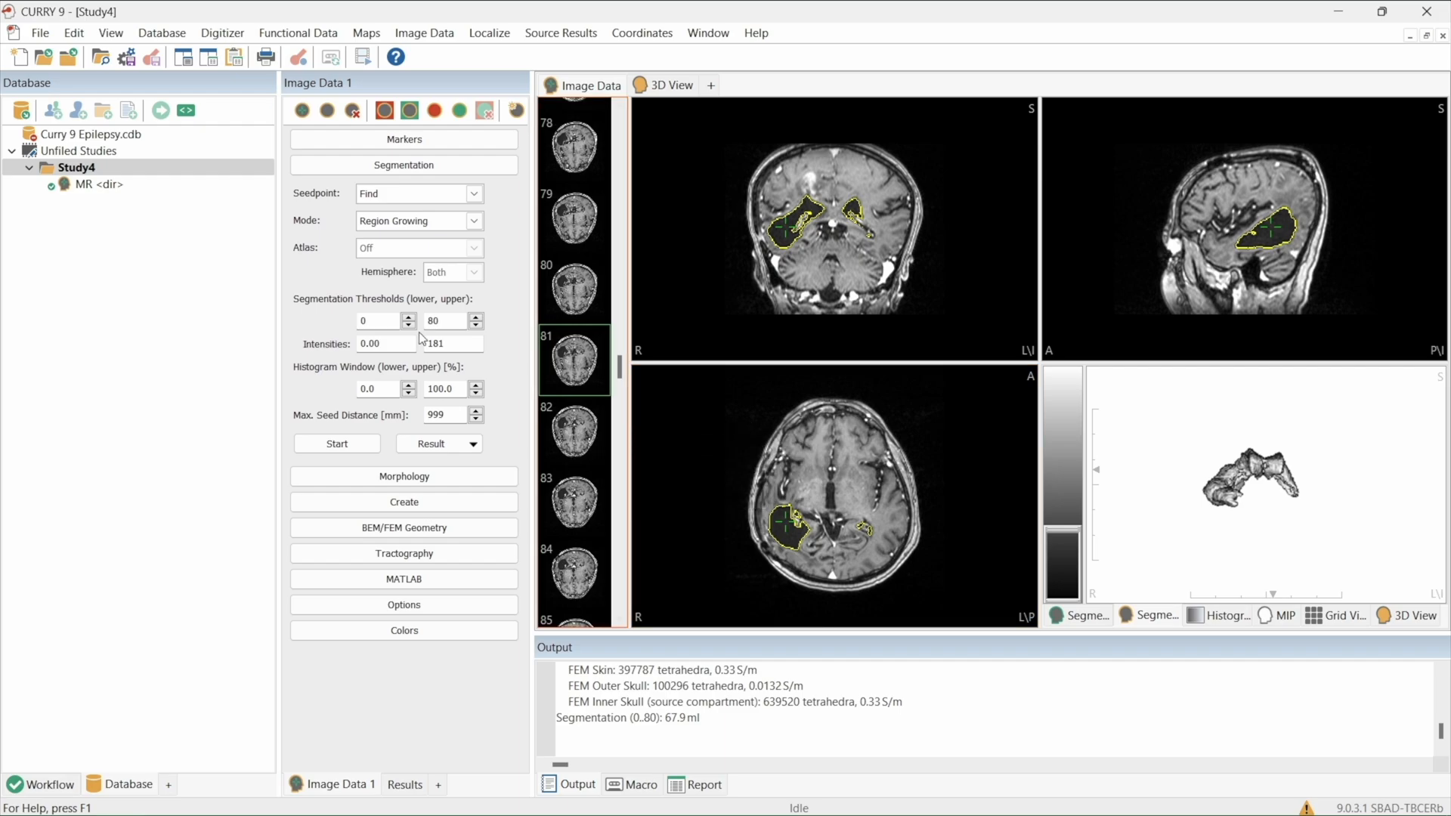
Configure the morphology operation as Closing with 1.0 mm dilation and 1.0 mm erosion.
{"action": "left_click", "coordinate": [447, 475]}
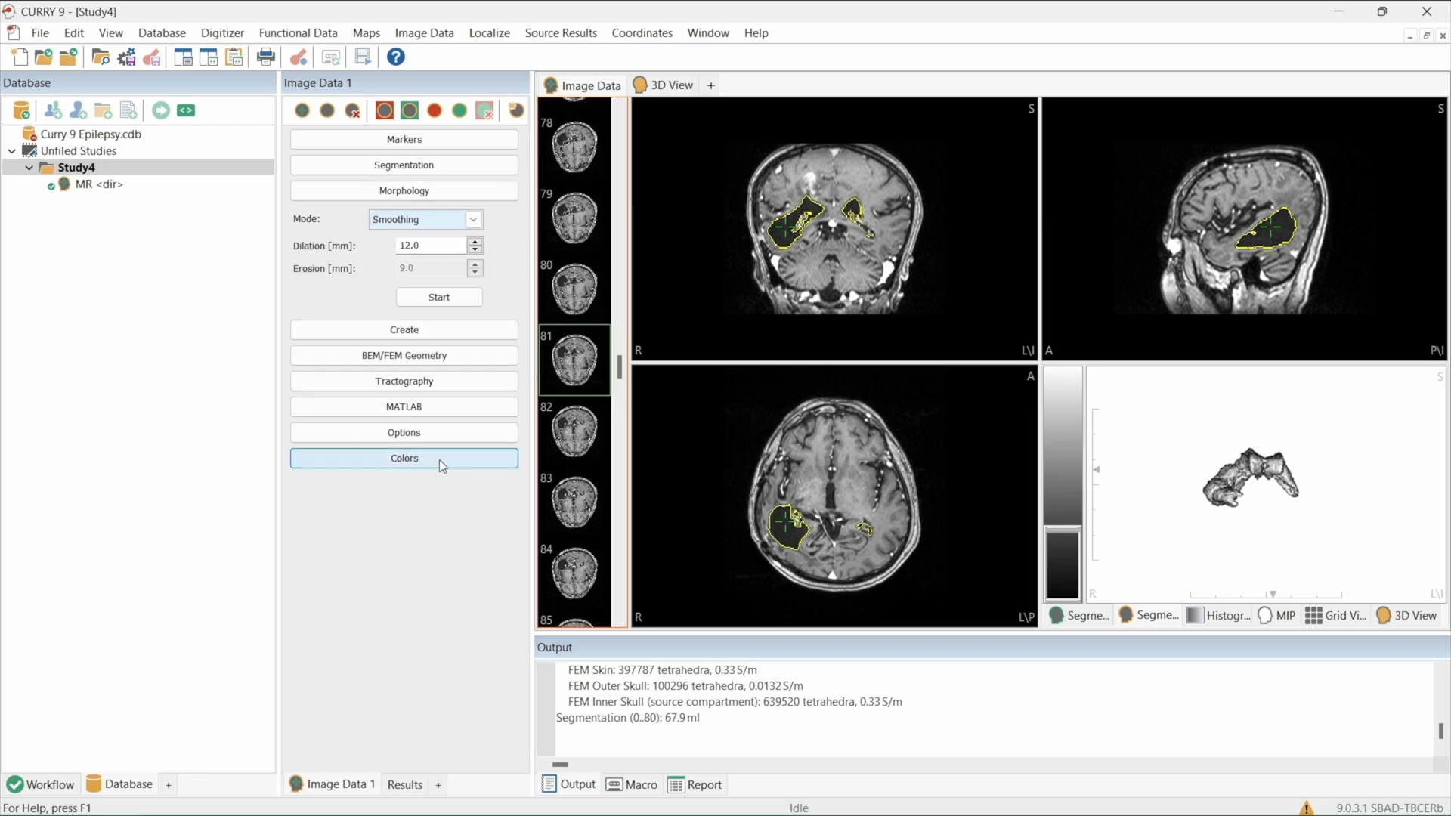
{"action": "left_click", "coordinate": [470, 219]}
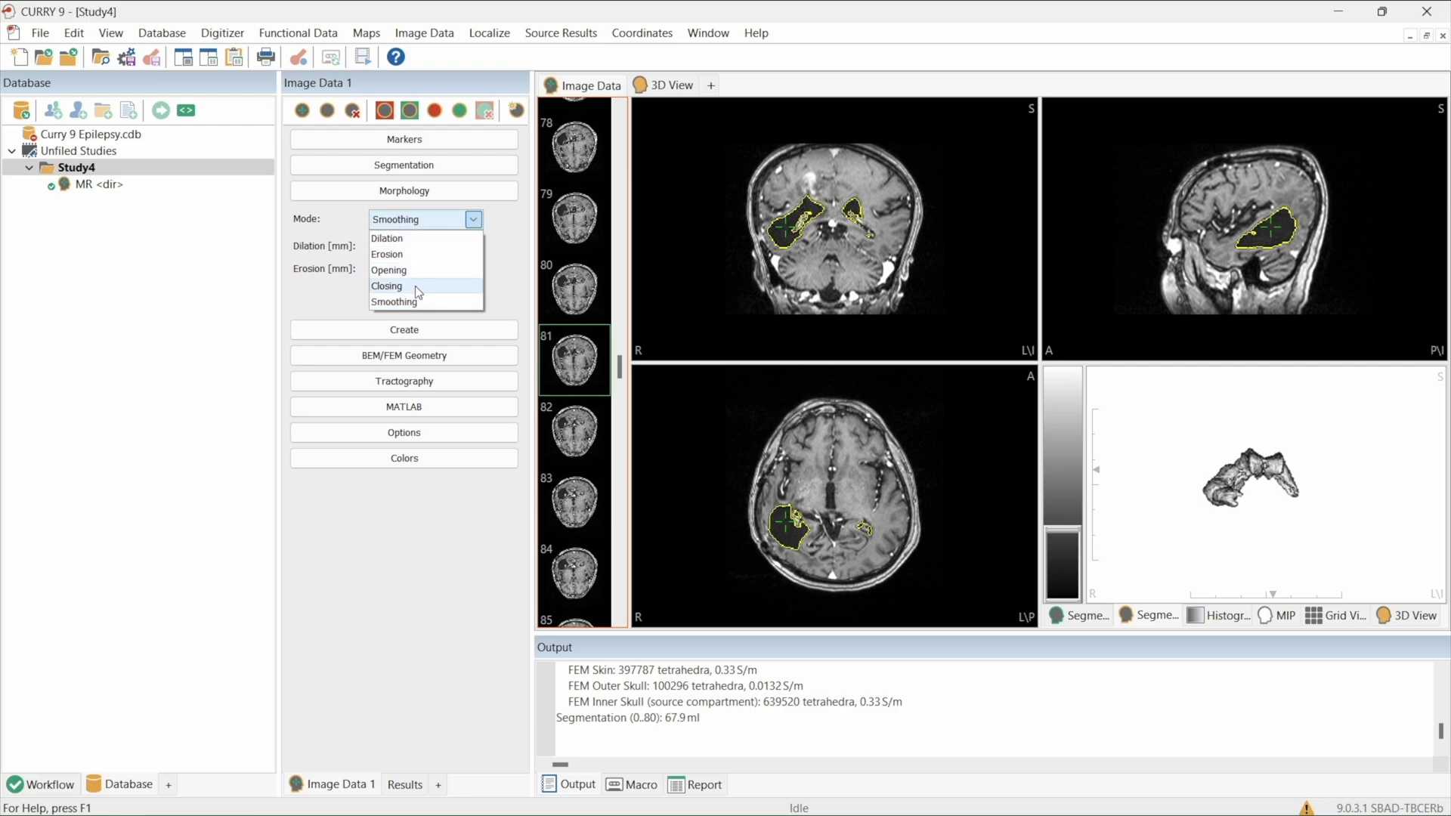
{"action": "left_click", "coordinate": [417, 287]}
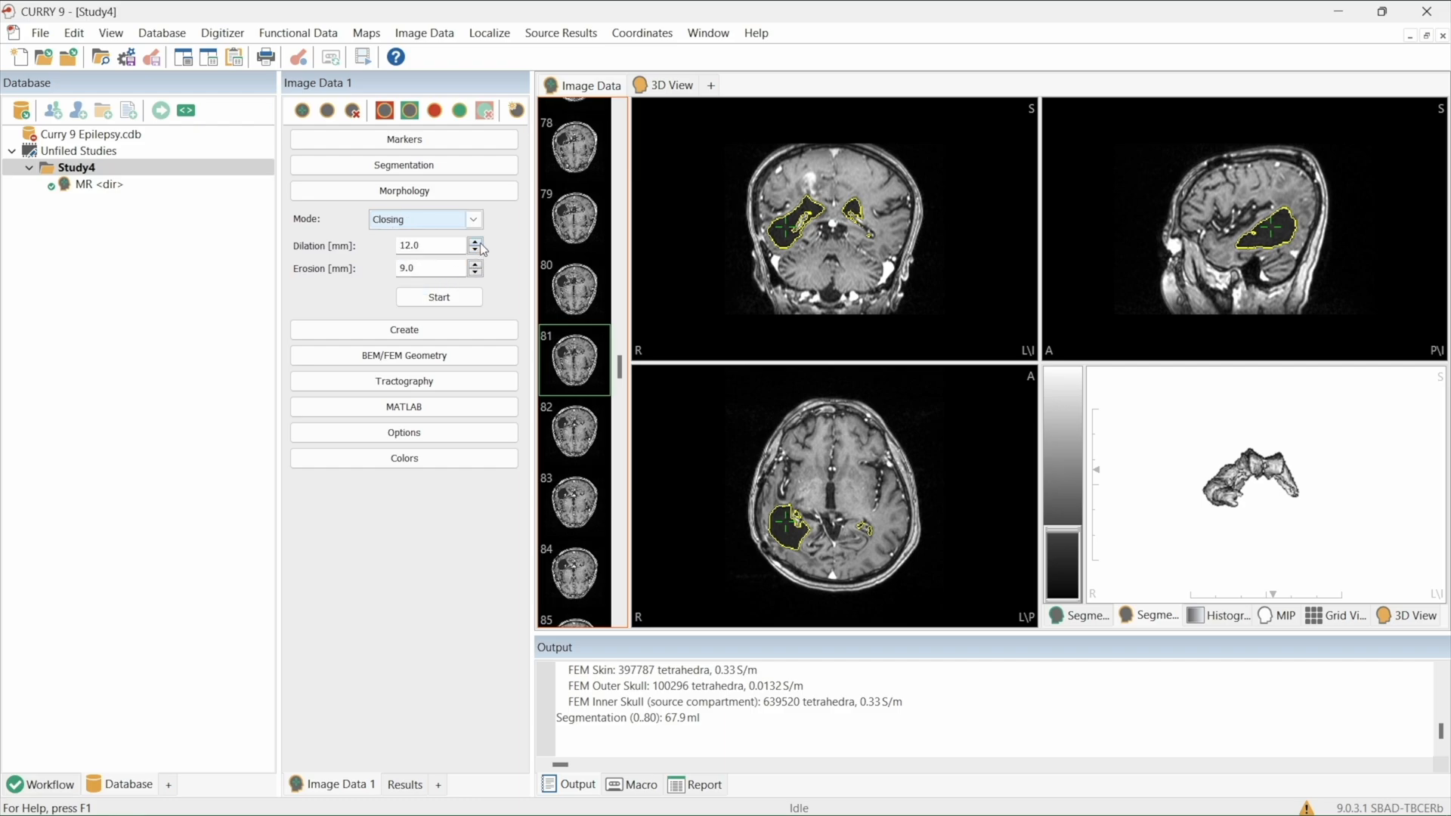
{"action": "double_click", "coordinate": [436, 246]}
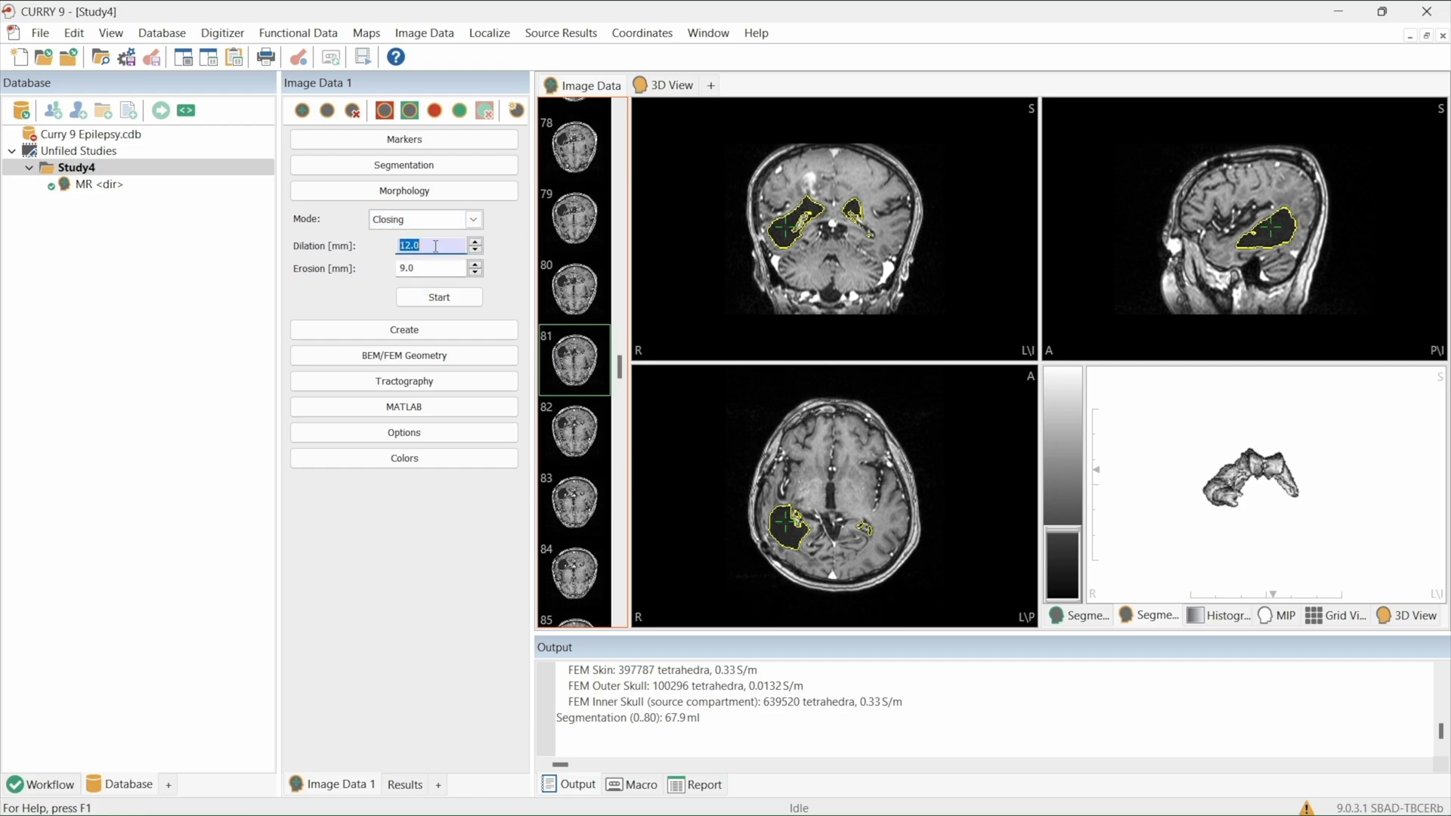
{"action": "type", "text": "1"}
{"action": "double_click", "coordinate": [424, 271]}
{"action": "left_click_drag", "start_coordinate": [423, 271], "coordinate": [378, 268]}
{"action": "type", "text": "1"}
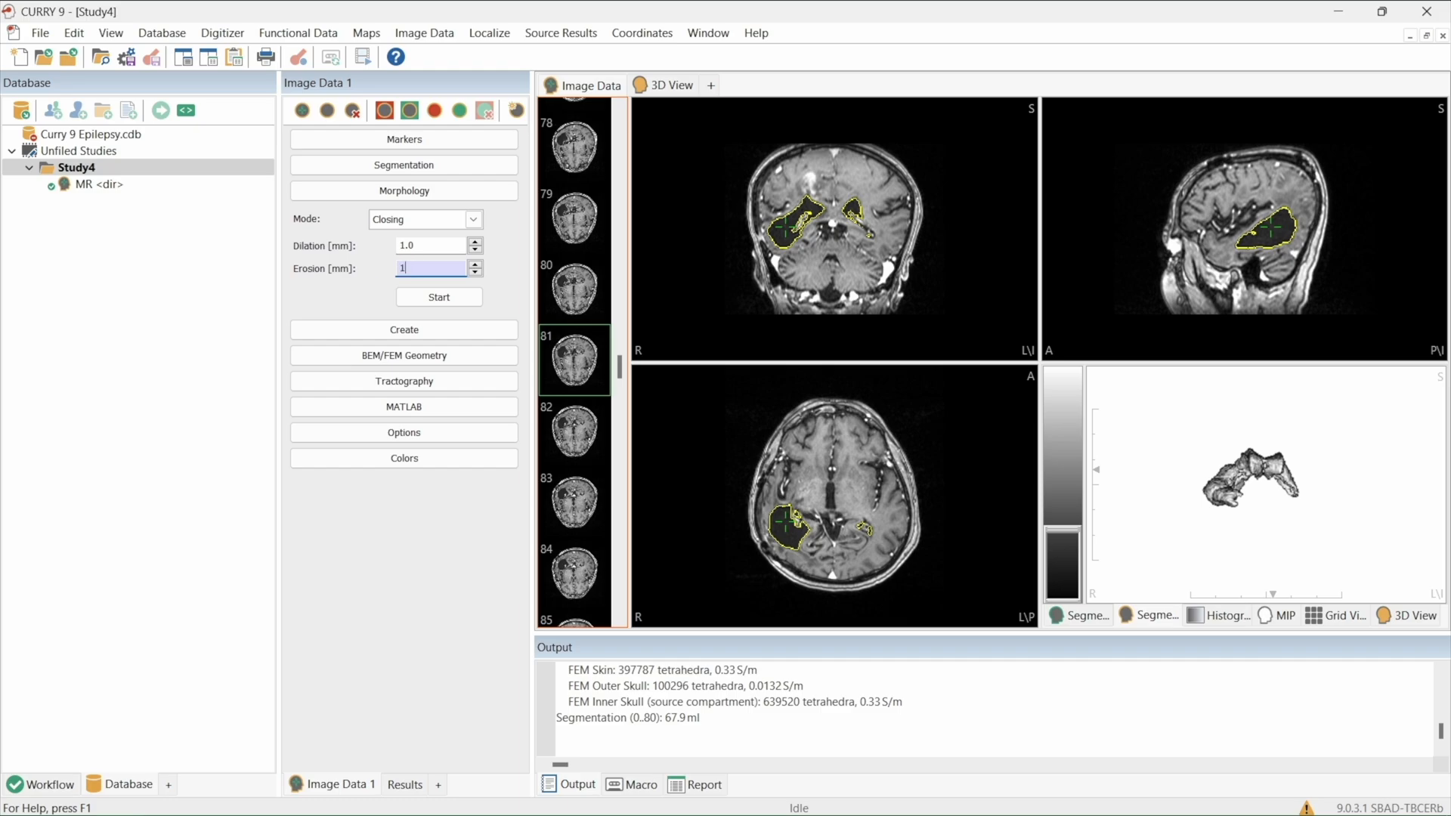
{"action": "left_click", "coordinate": [461, 240]}
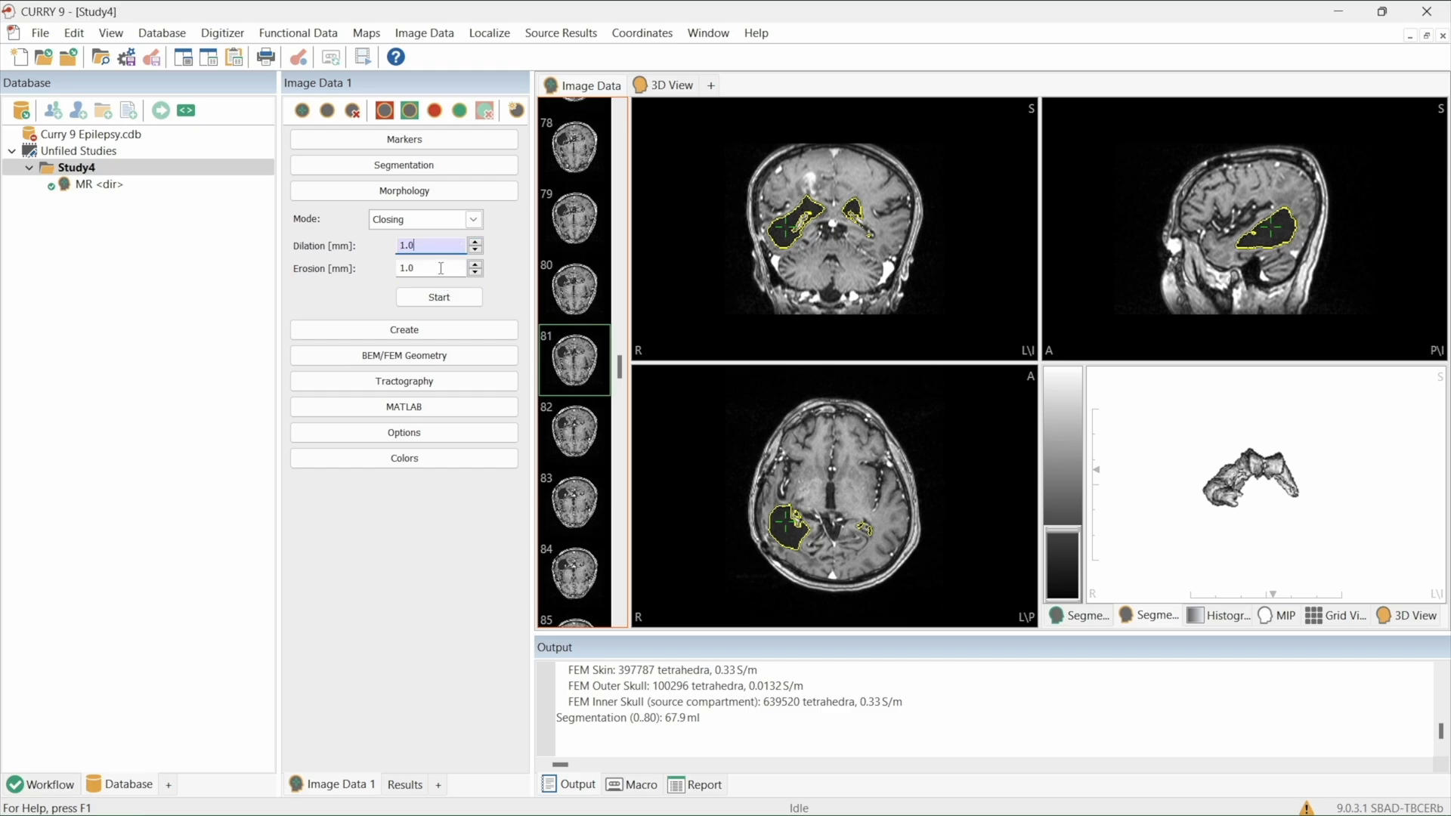
{"action": "left_click", "coordinate": [439, 268]}
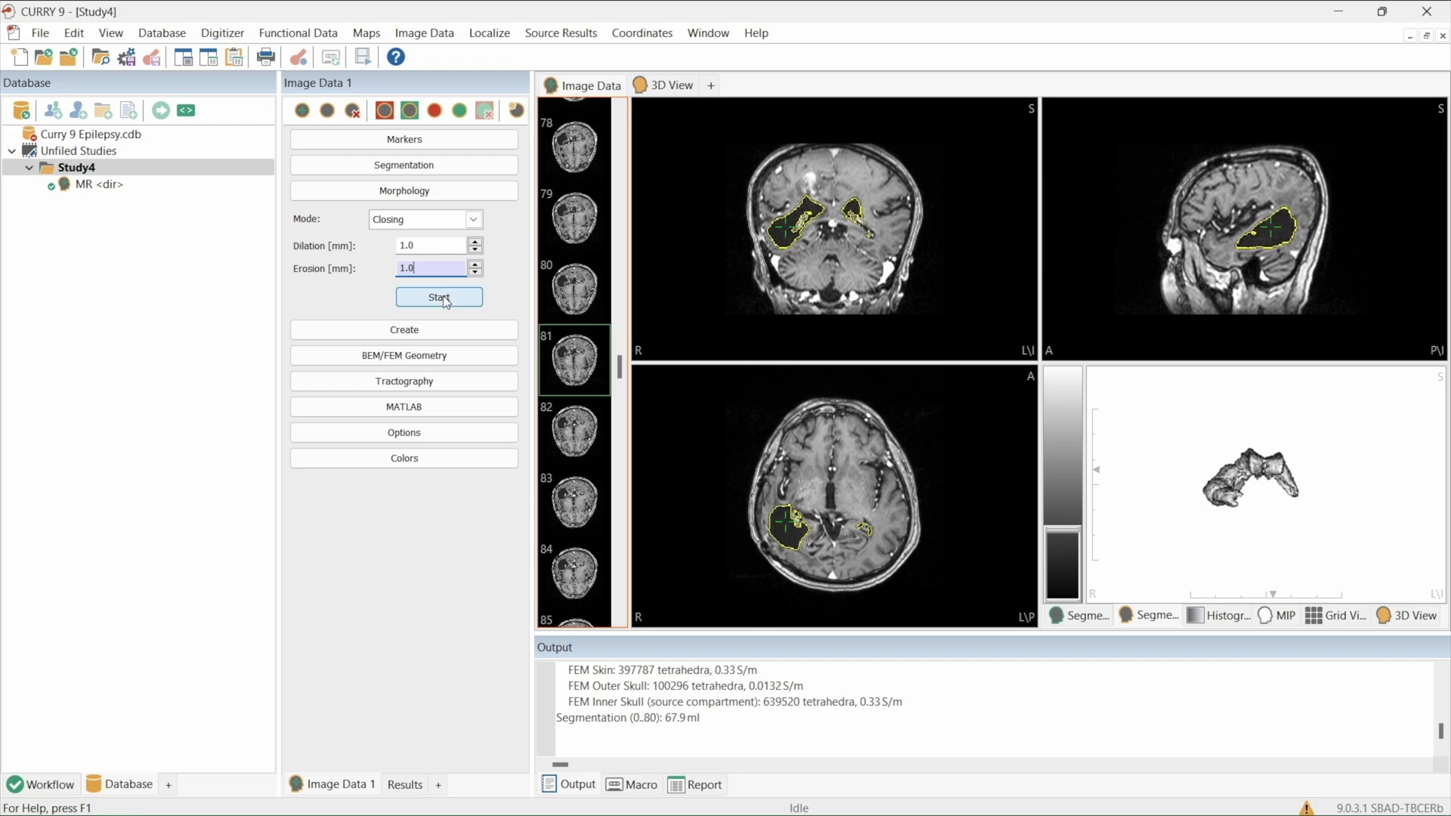
Apply the closing operation to the segmented cavity and inspect its 3D shape from another angle.
{"action": "left_click", "coordinate": [444, 301]}
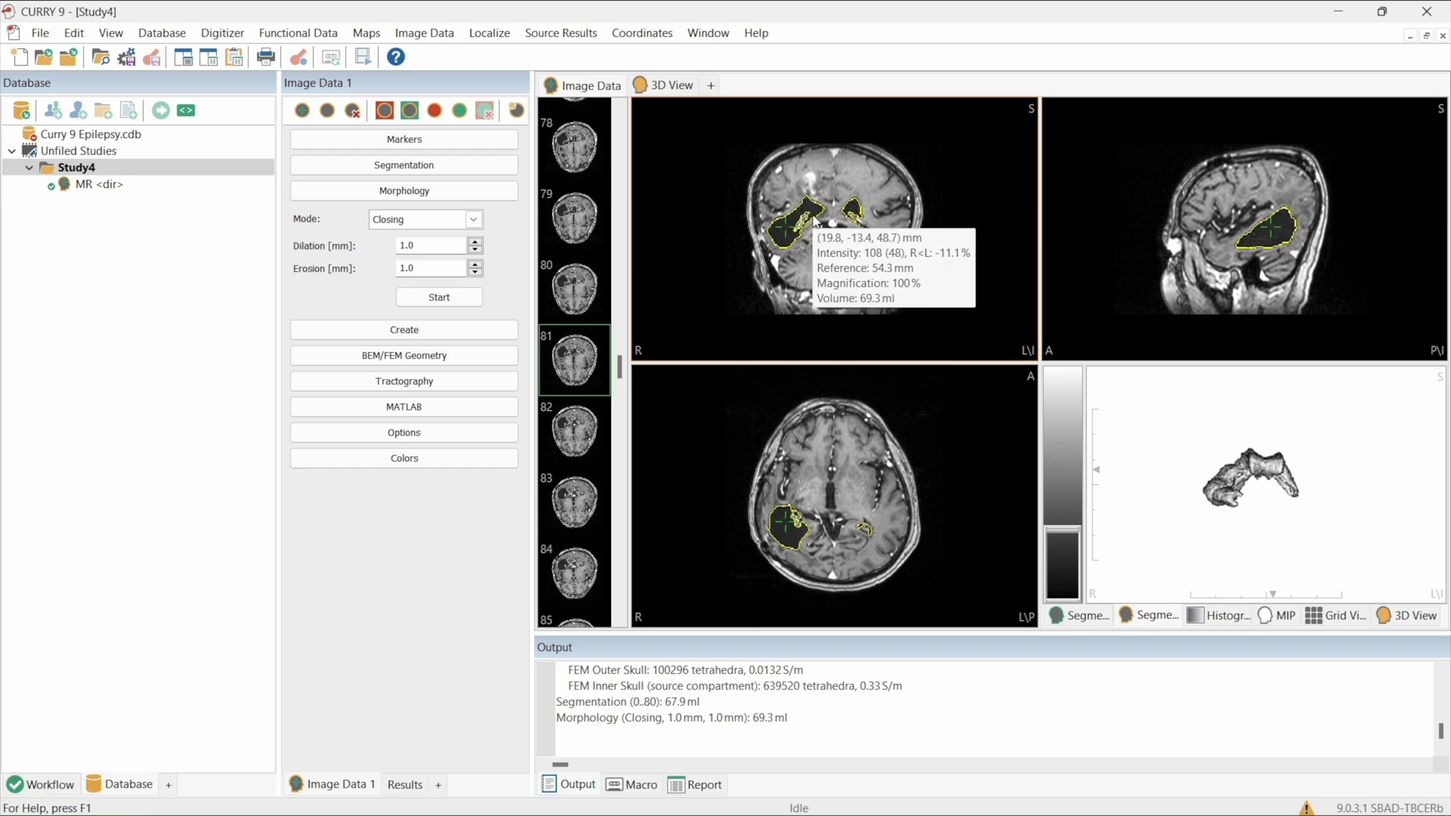
{"action": "left_click_drag", "start_coordinate": [1277, 466], "coordinate": [1224, 473]}
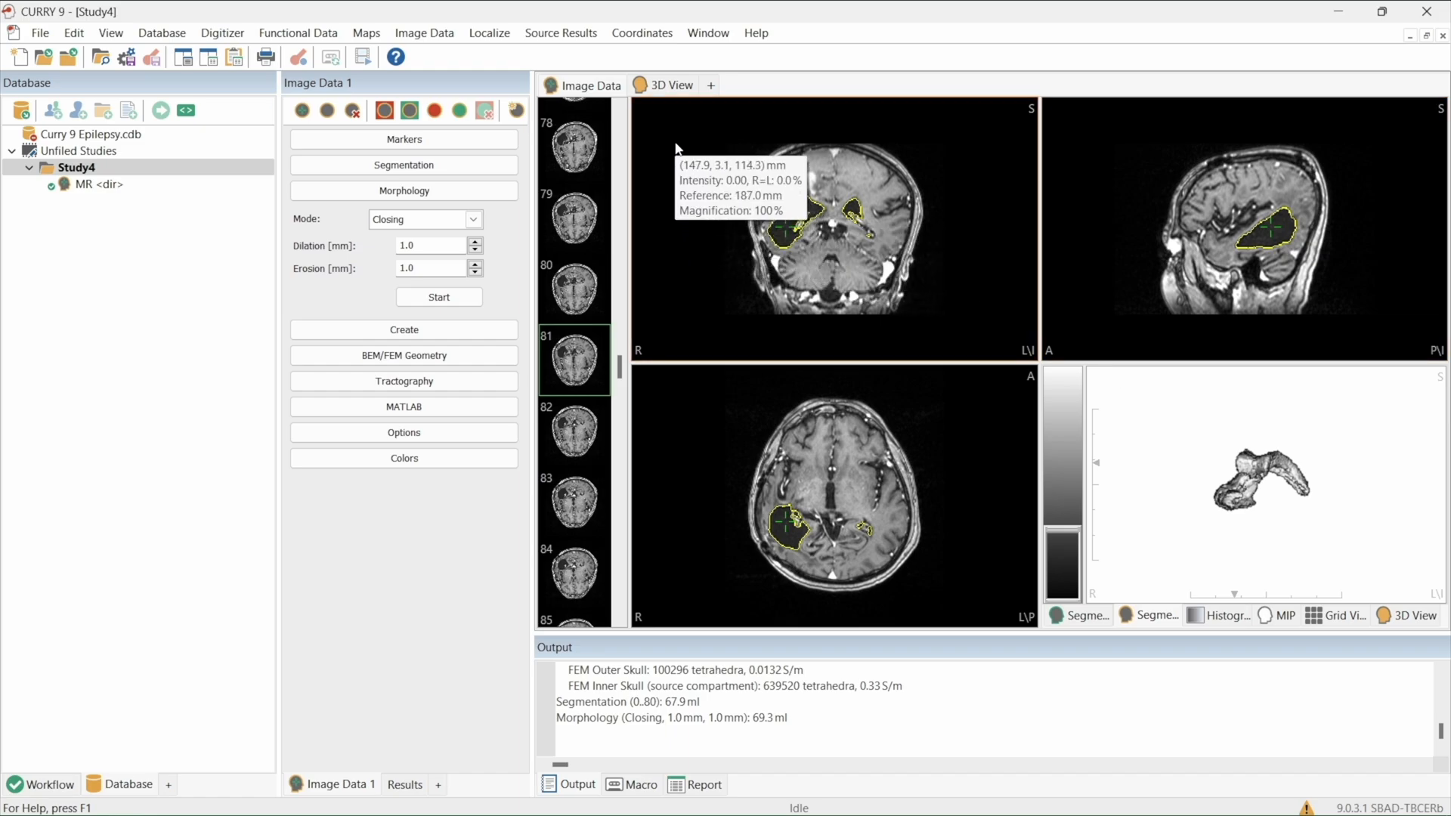
{"action": "mouse_move", "coordinate": [683, 130]}
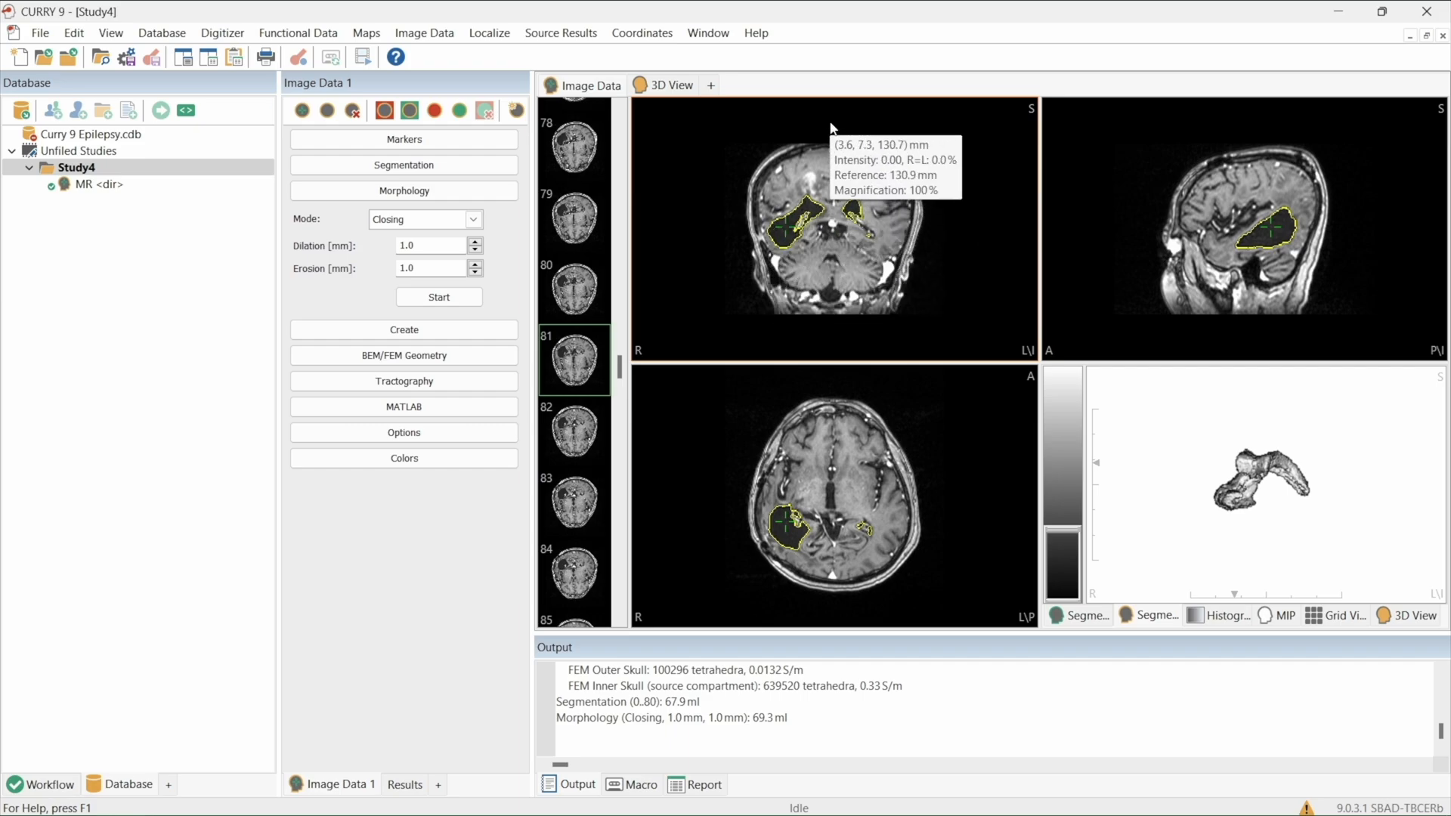
{"action": "mouse_move", "coordinate": [867, 121]}
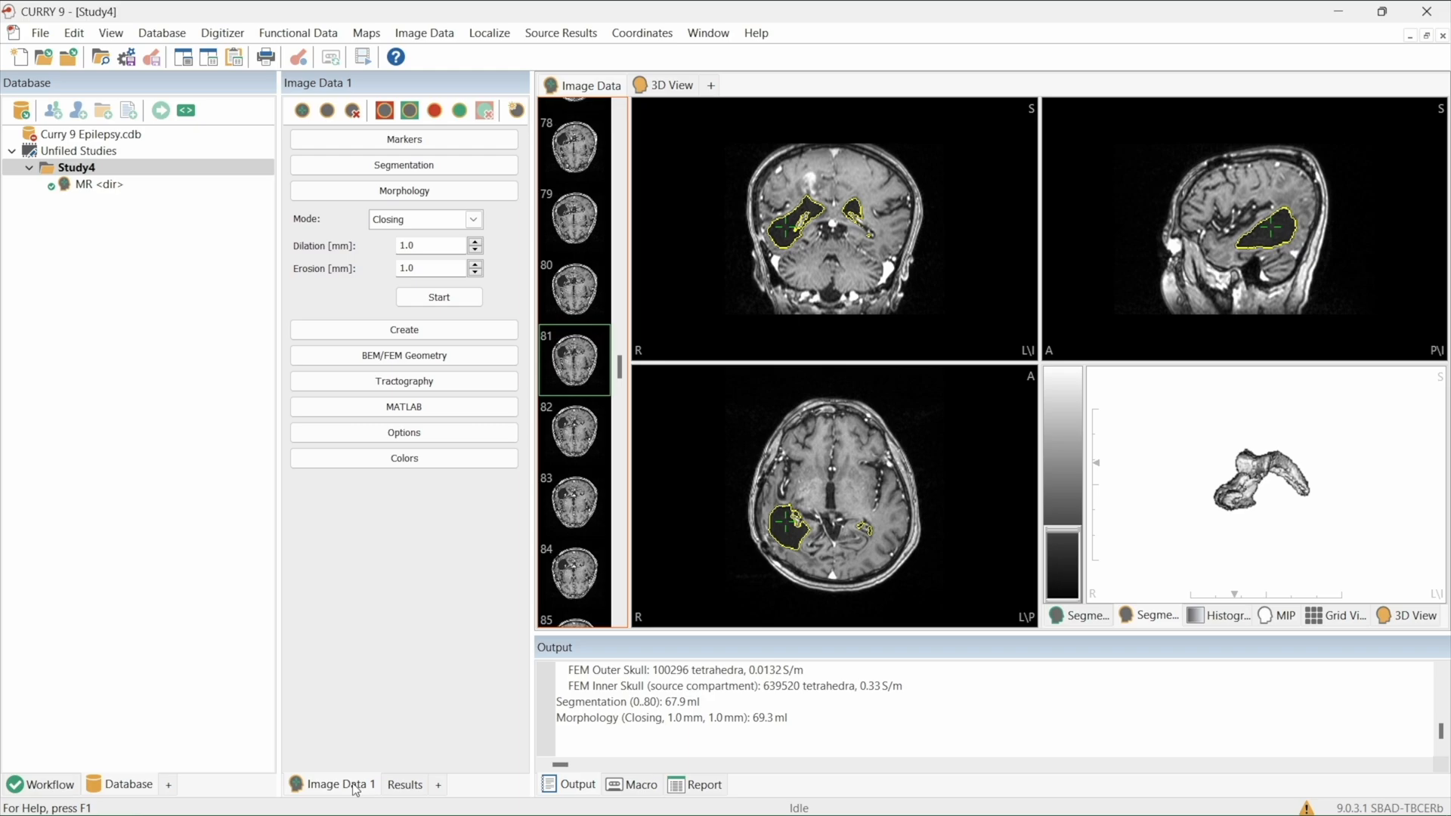
Examine the segmentation masks stored in the study results, including the Skin and Cortex masks.
{"action": "left_click", "coordinate": [438, 786]}
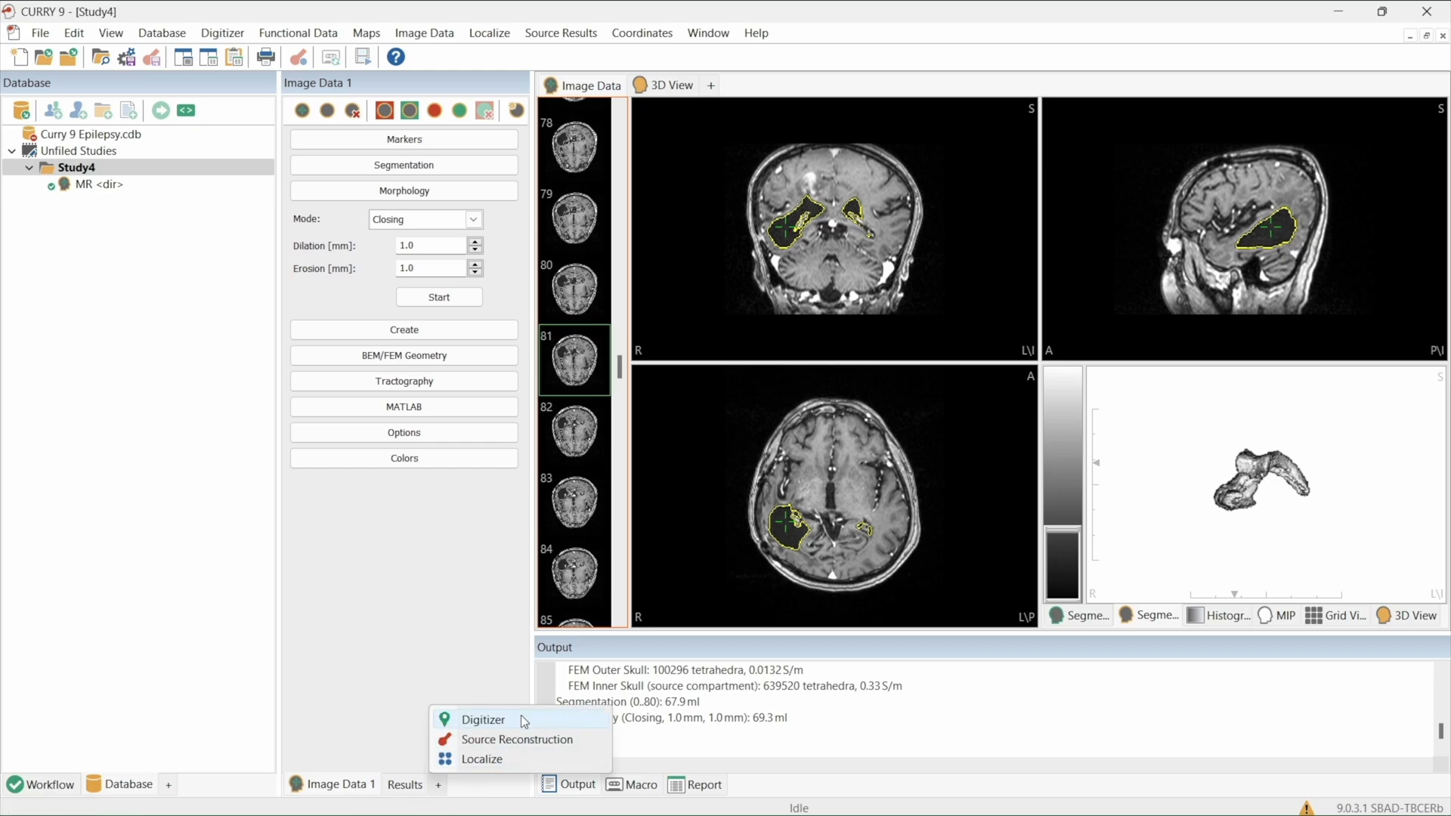
{"action": "left_click", "coordinate": [505, 787]}
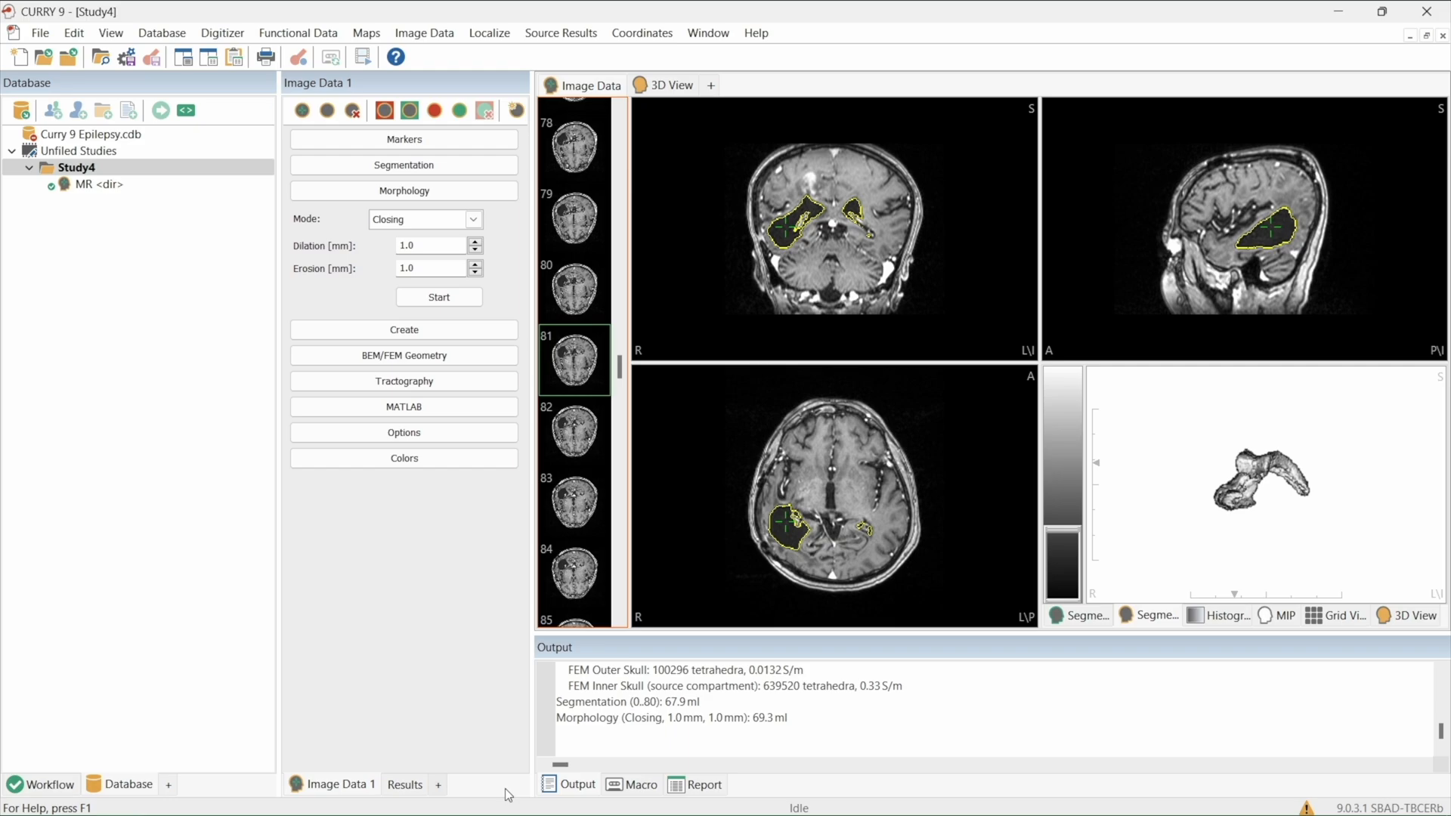
{"action": "left_click", "coordinate": [405, 785]}
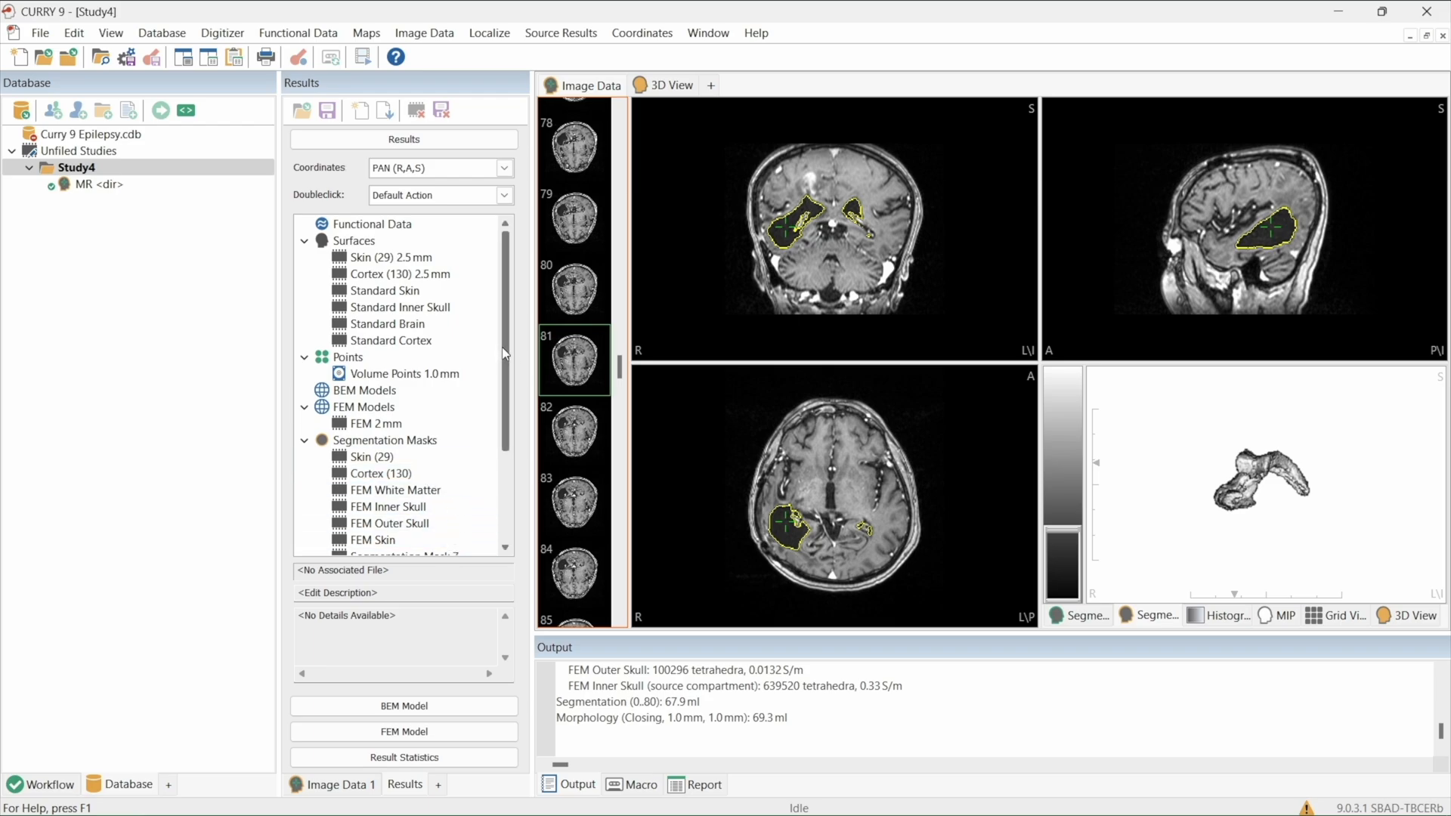
{"action": "scroll", "coordinate": [506, 370], "scroll_direction": "down", "scroll_amount": 1}
{"action": "scroll", "coordinate": [506, 370], "scroll_direction": "down", "scroll_amount": 1}
{"action": "left_click", "coordinate": [387, 408]}
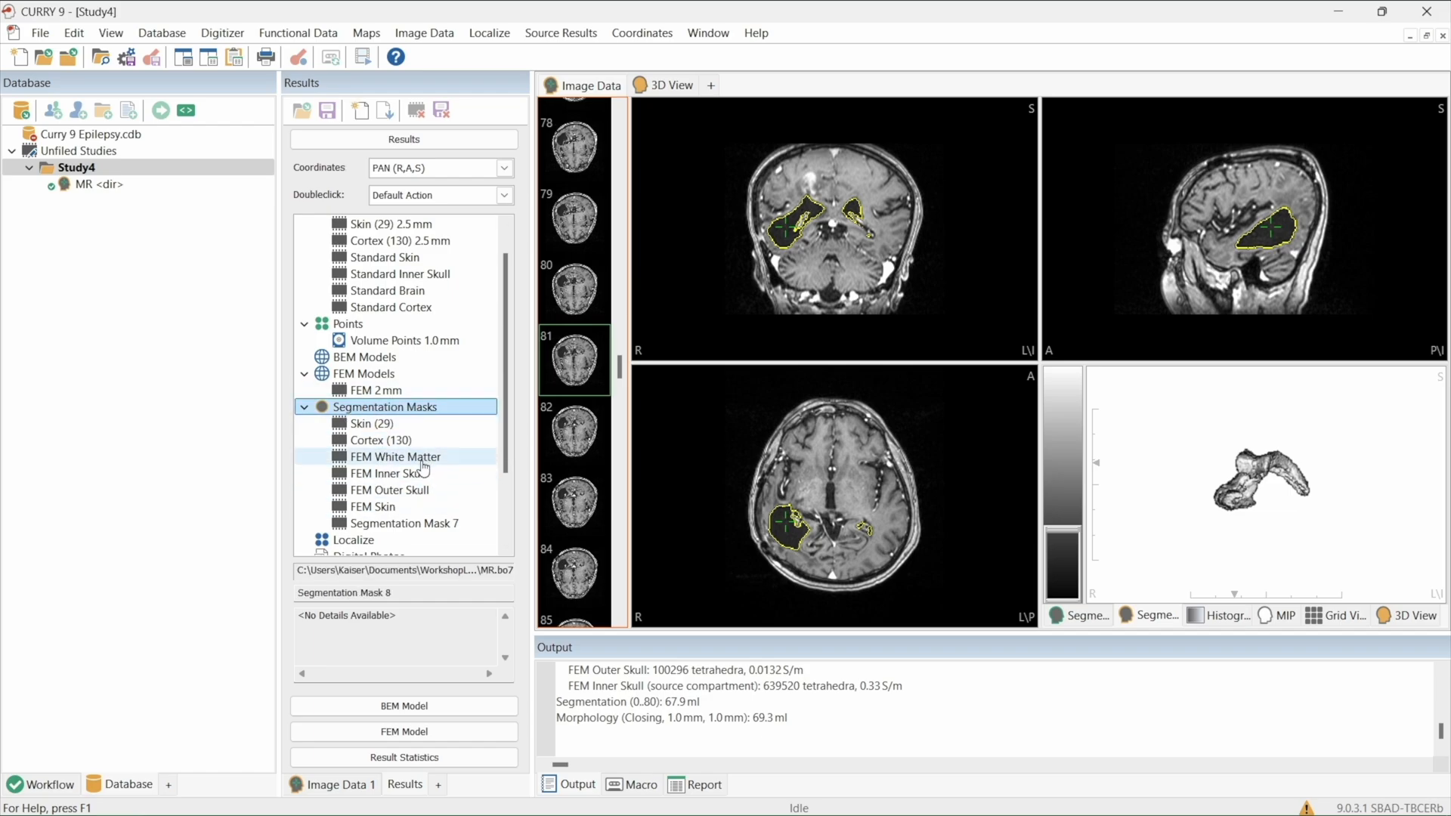
{"action": "left_click", "coordinate": [394, 425]}
{"action": "left_click", "coordinate": [394, 441]}
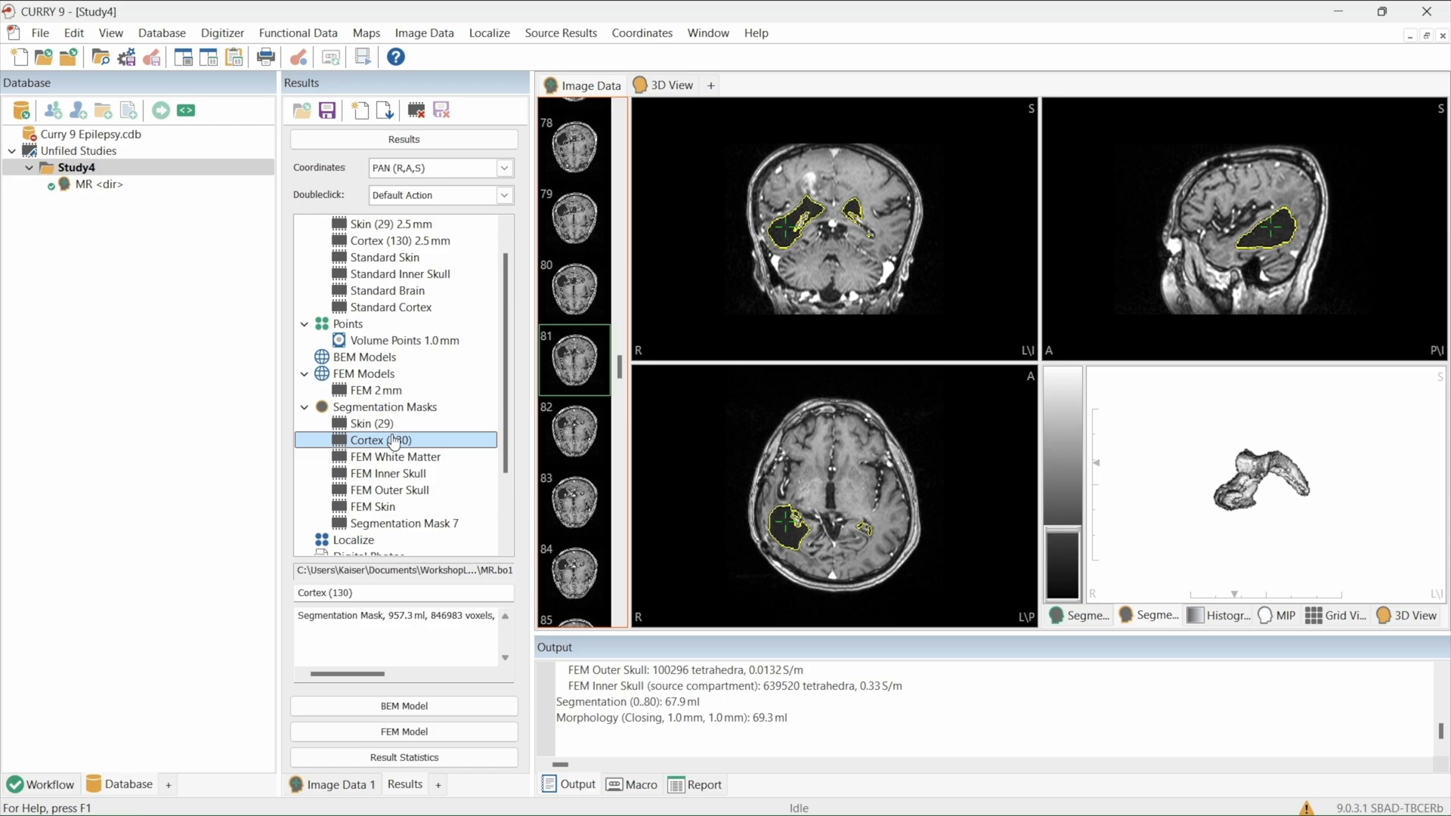
Rename the newly segmented cavity mask, Segmentation Mask 7, to Ventricles in the study results.
{"action": "left_click", "coordinate": [427, 524]}
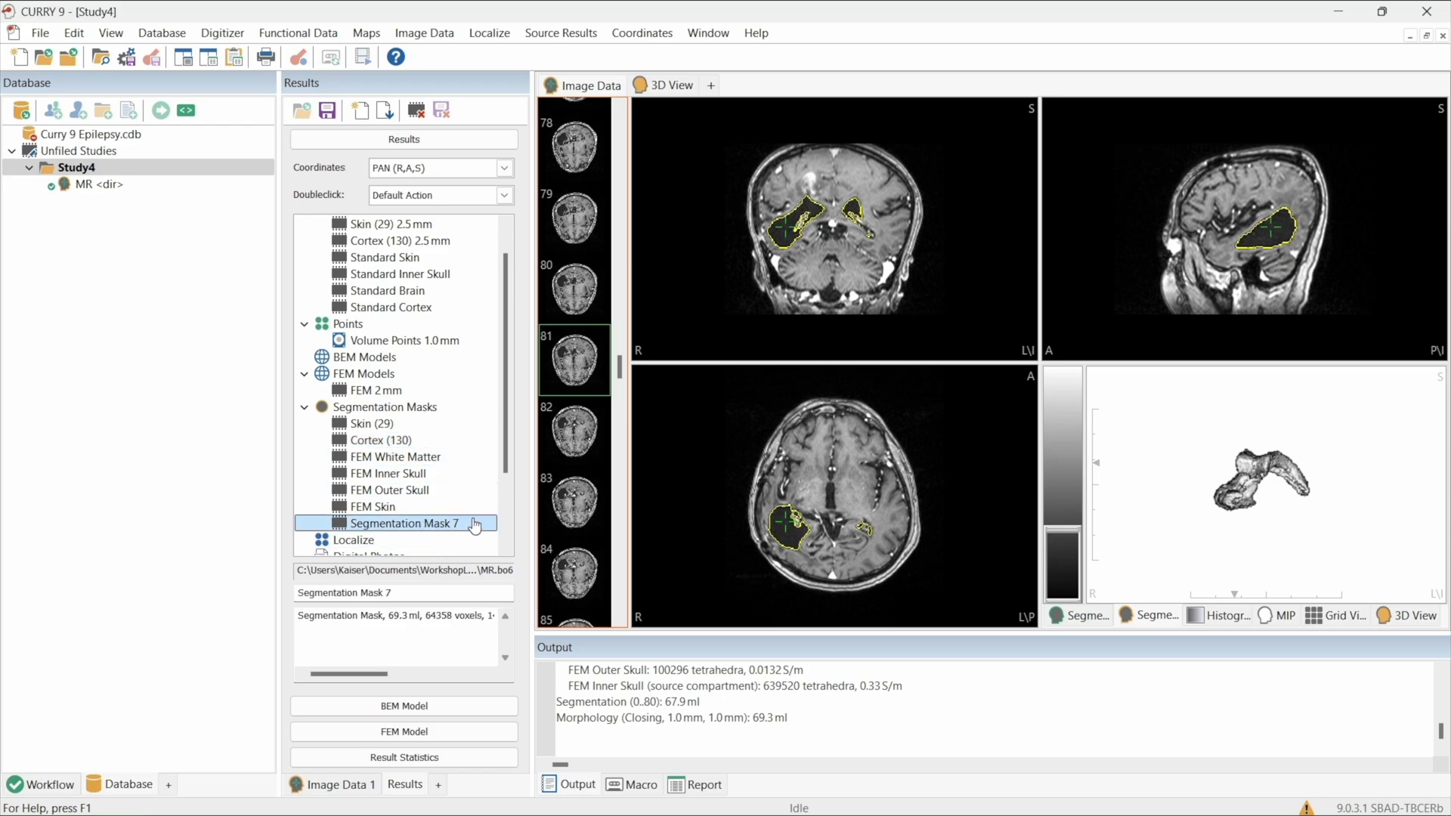
{"action": "scroll", "coordinate": [456, 519], "scroll_direction": "down", "scroll_amount": 1}
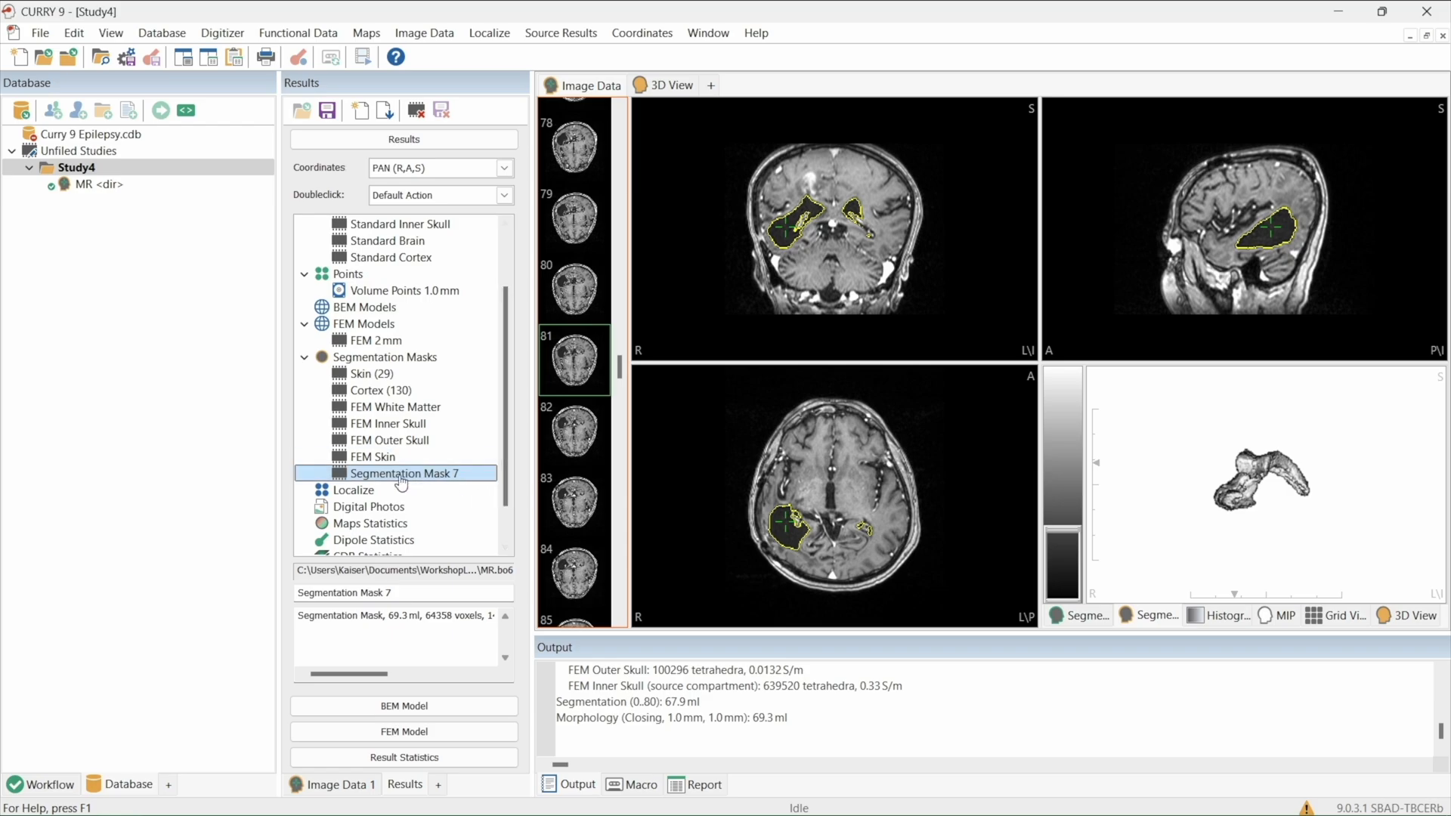
{"action": "left_click", "coordinate": [461, 477]}
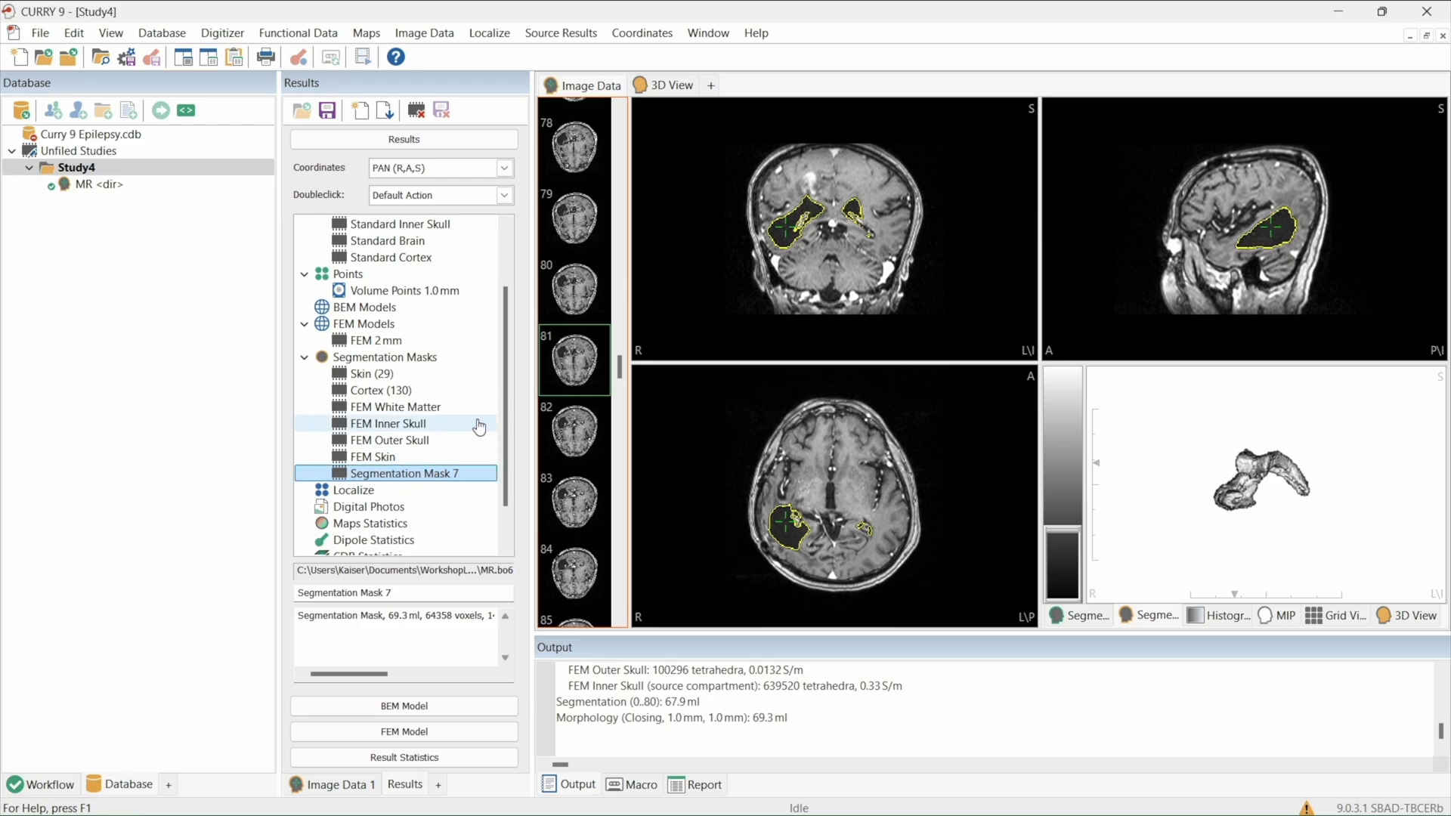
{"action": "left_click", "coordinate": [420, 591]}
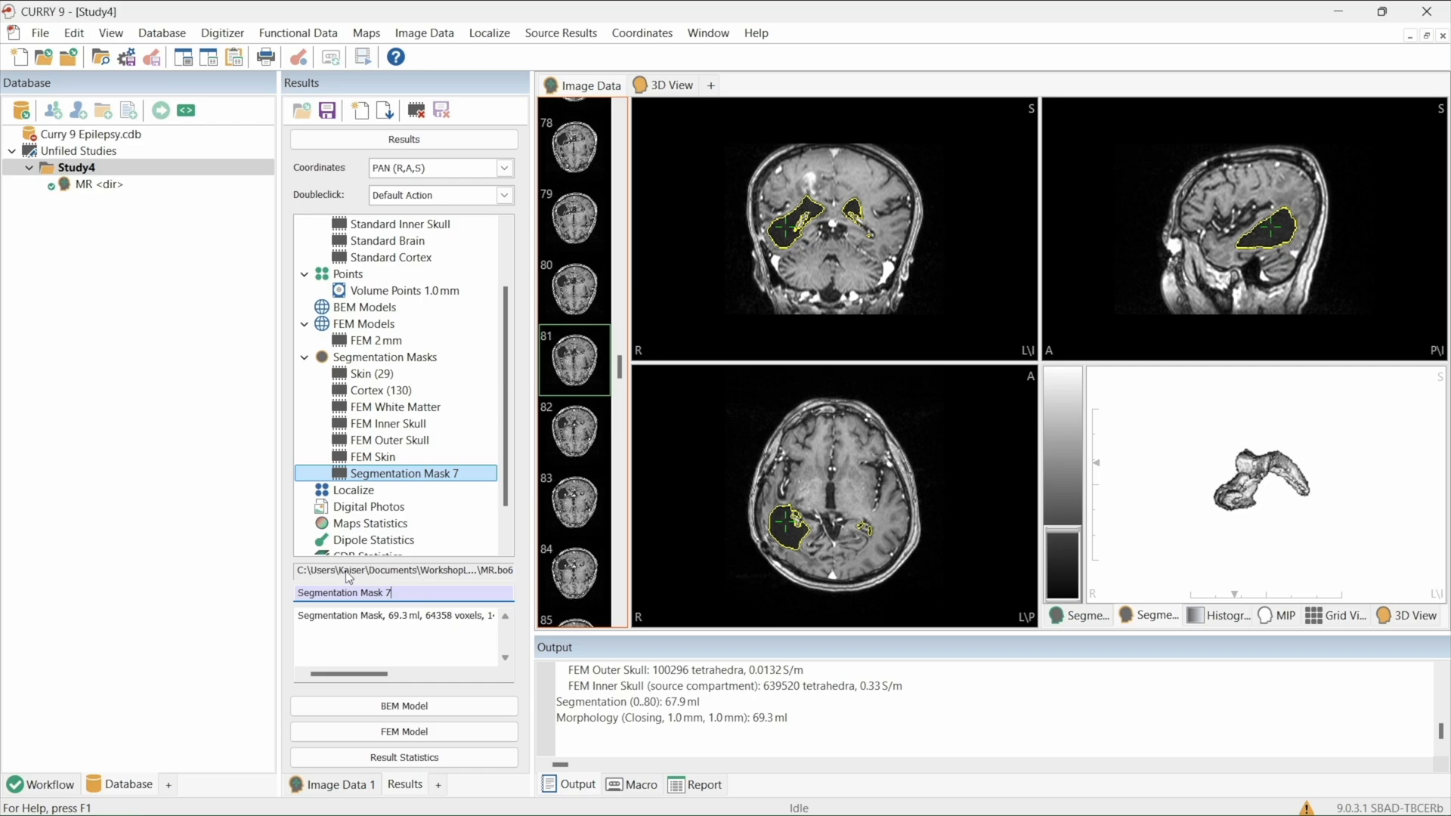
{"action": "left_click_drag", "start_coordinate": [406, 593], "coordinate": [220, 573]}
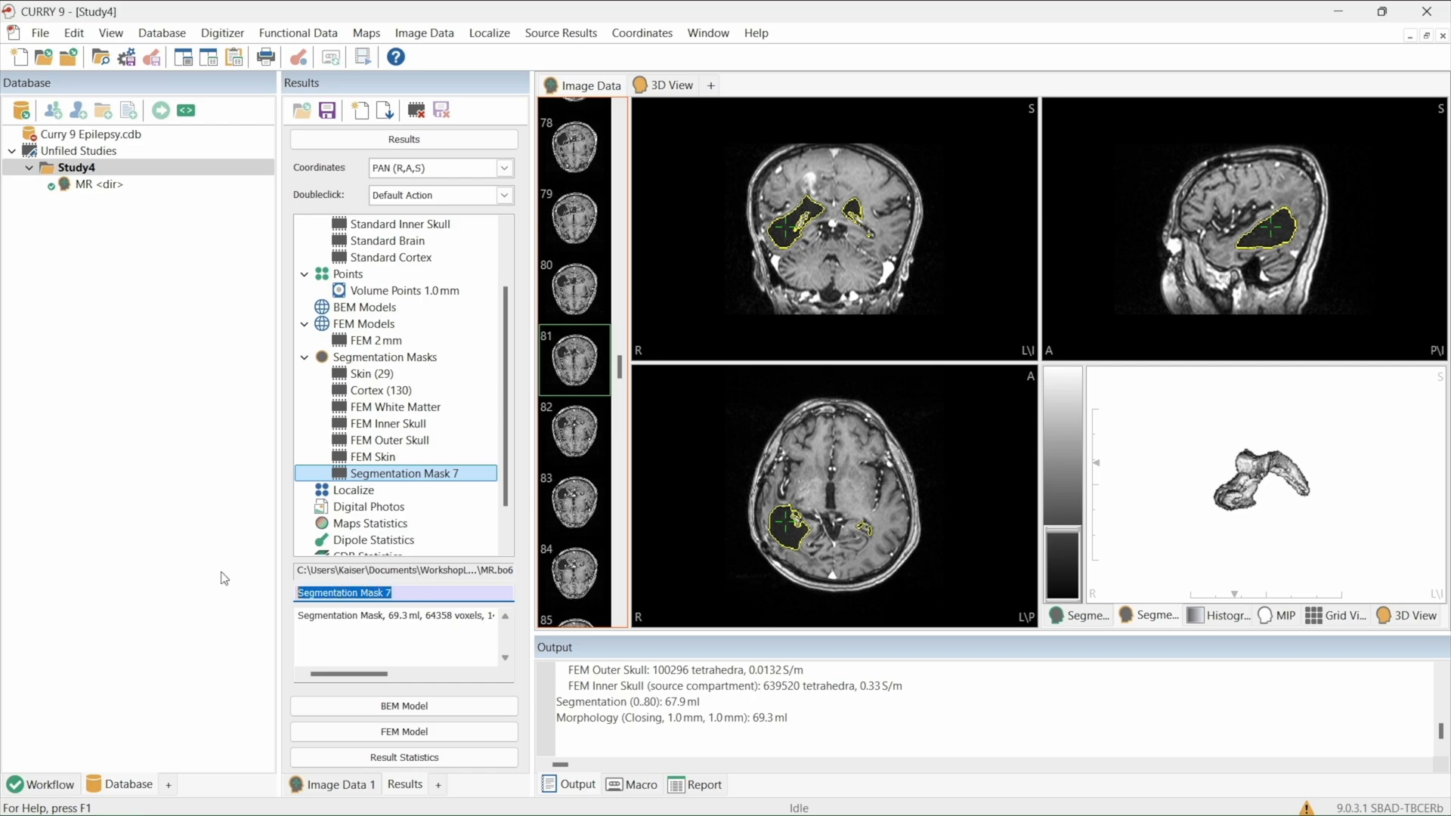
{"action": "type", "text": "Ventricles"}
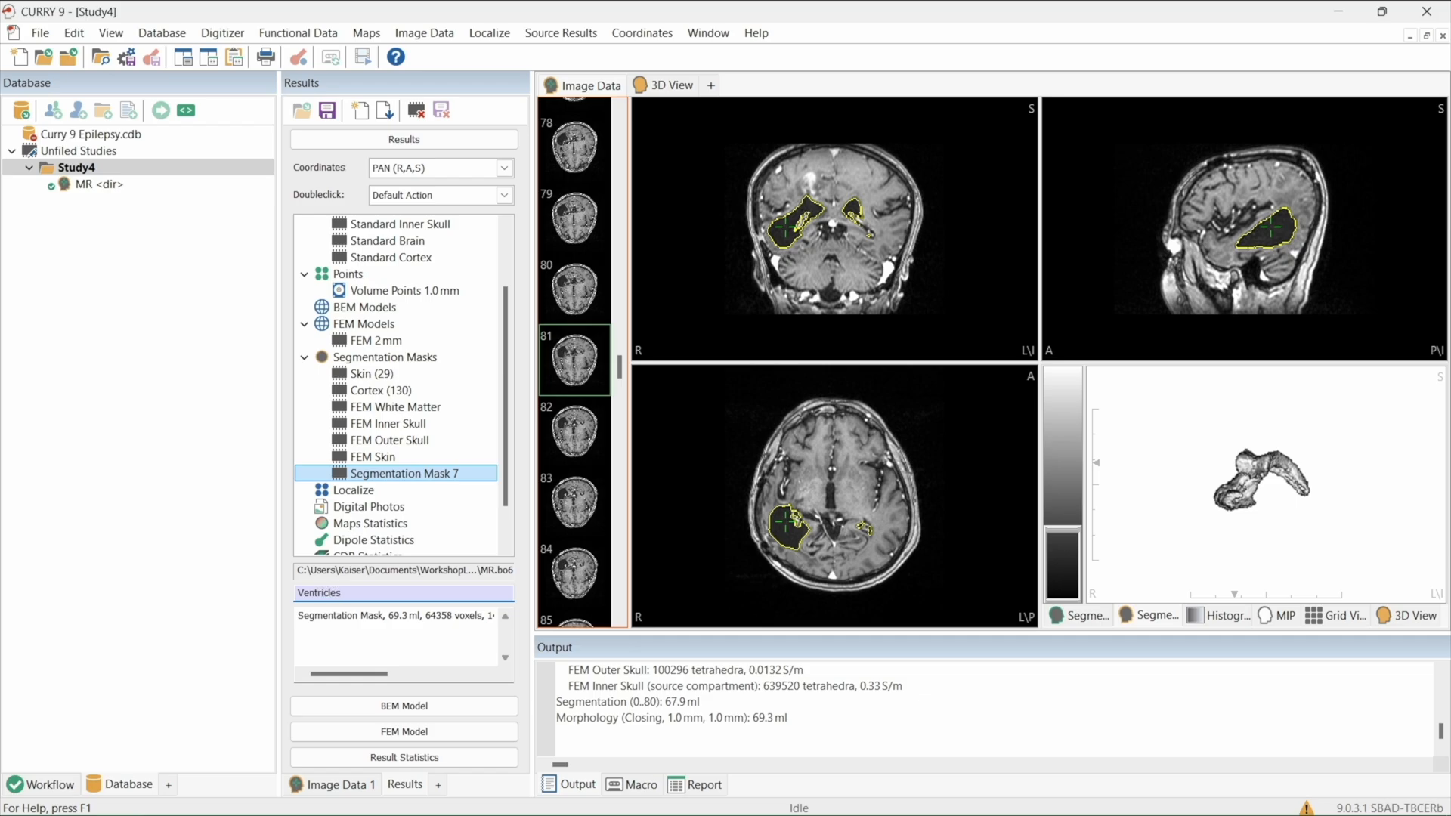
{"action": "left_click", "coordinate": [346, 634]}
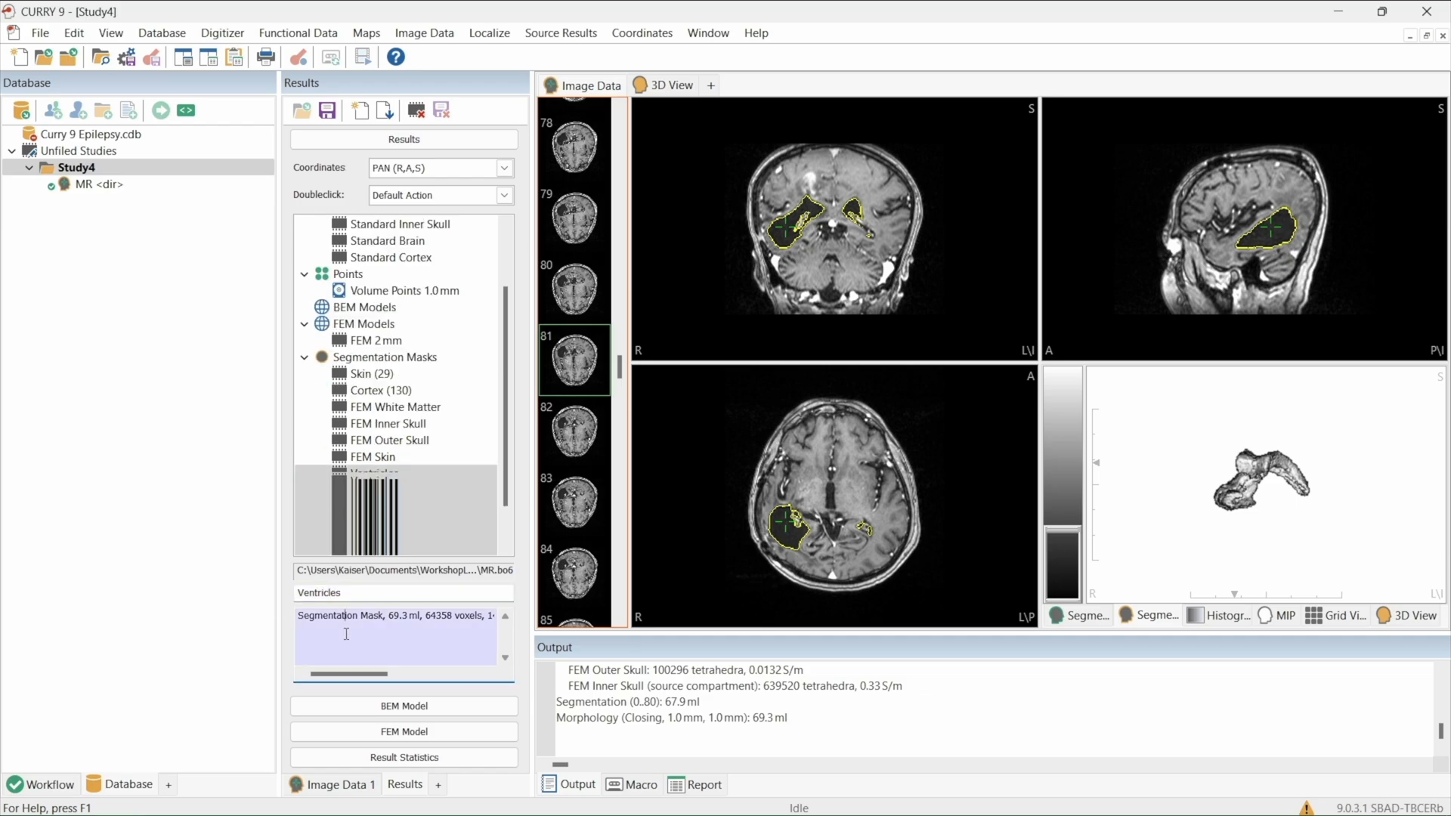
{"action": "left_click", "coordinate": [431, 475]}
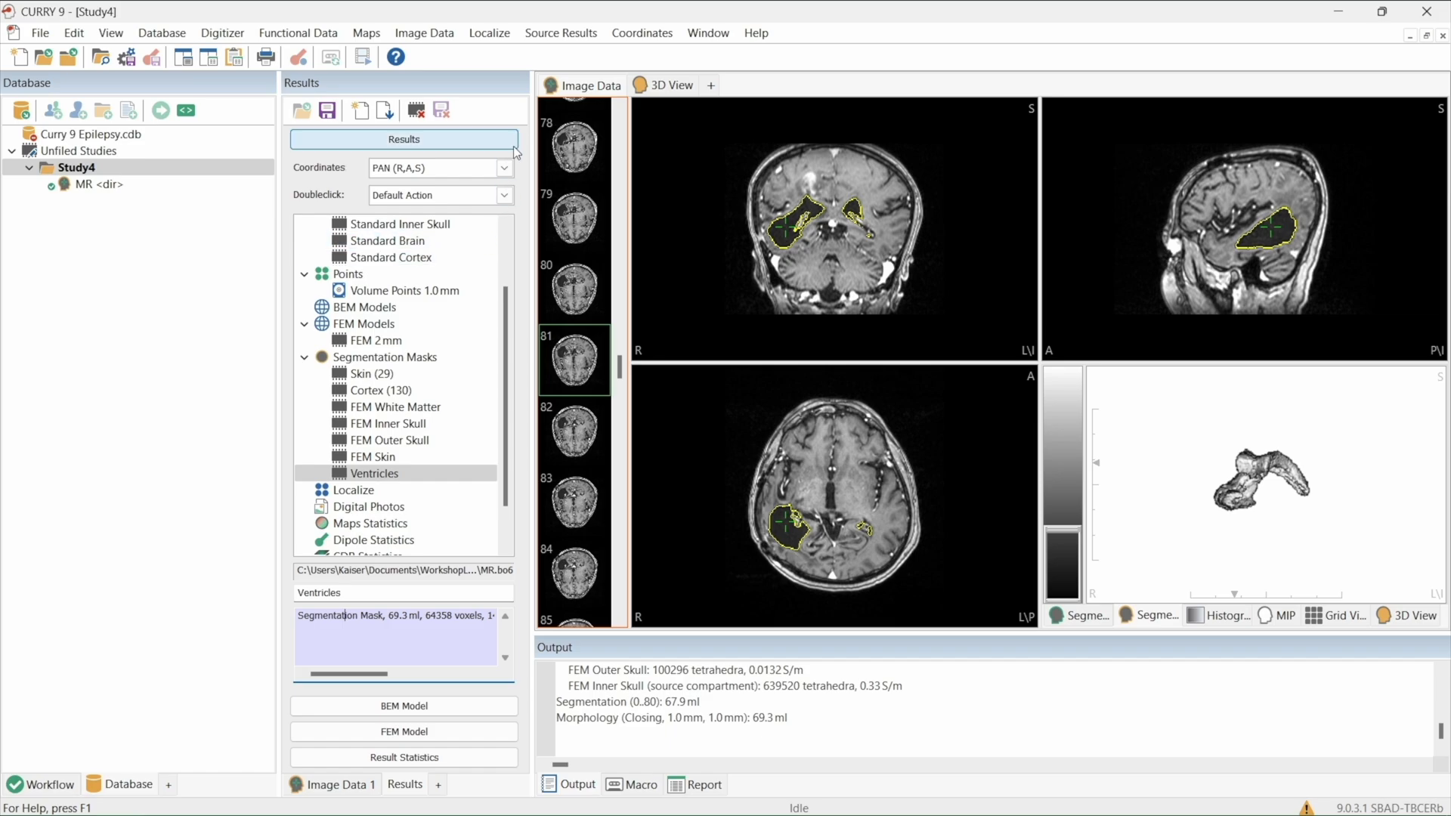
Open the FEM model settings and start a new FEM model definition separate from the existing FEM 2 mm model.
{"action": "left_click", "coordinate": [450, 149]}
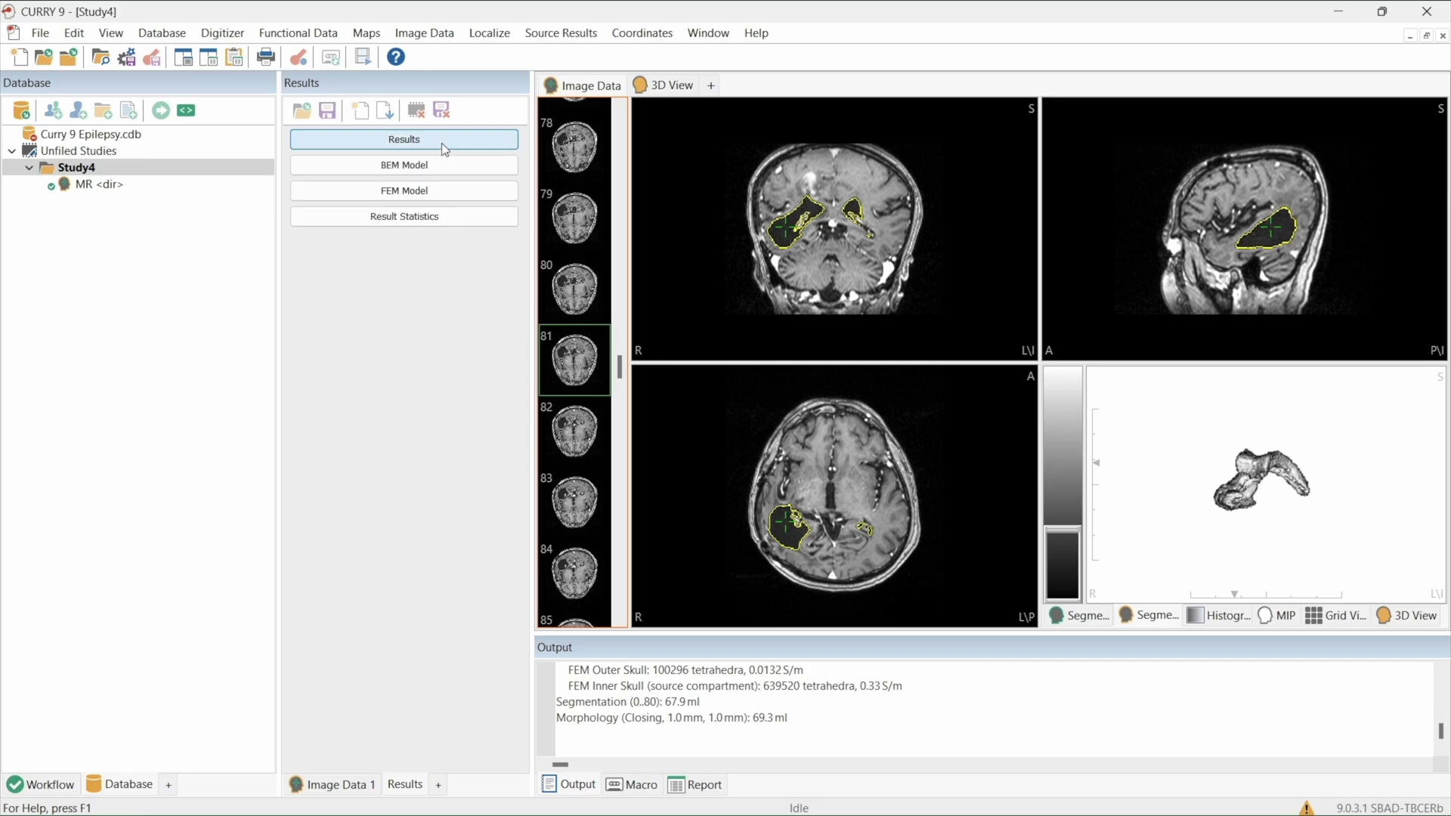
{"action": "left_click", "coordinate": [450, 198]}
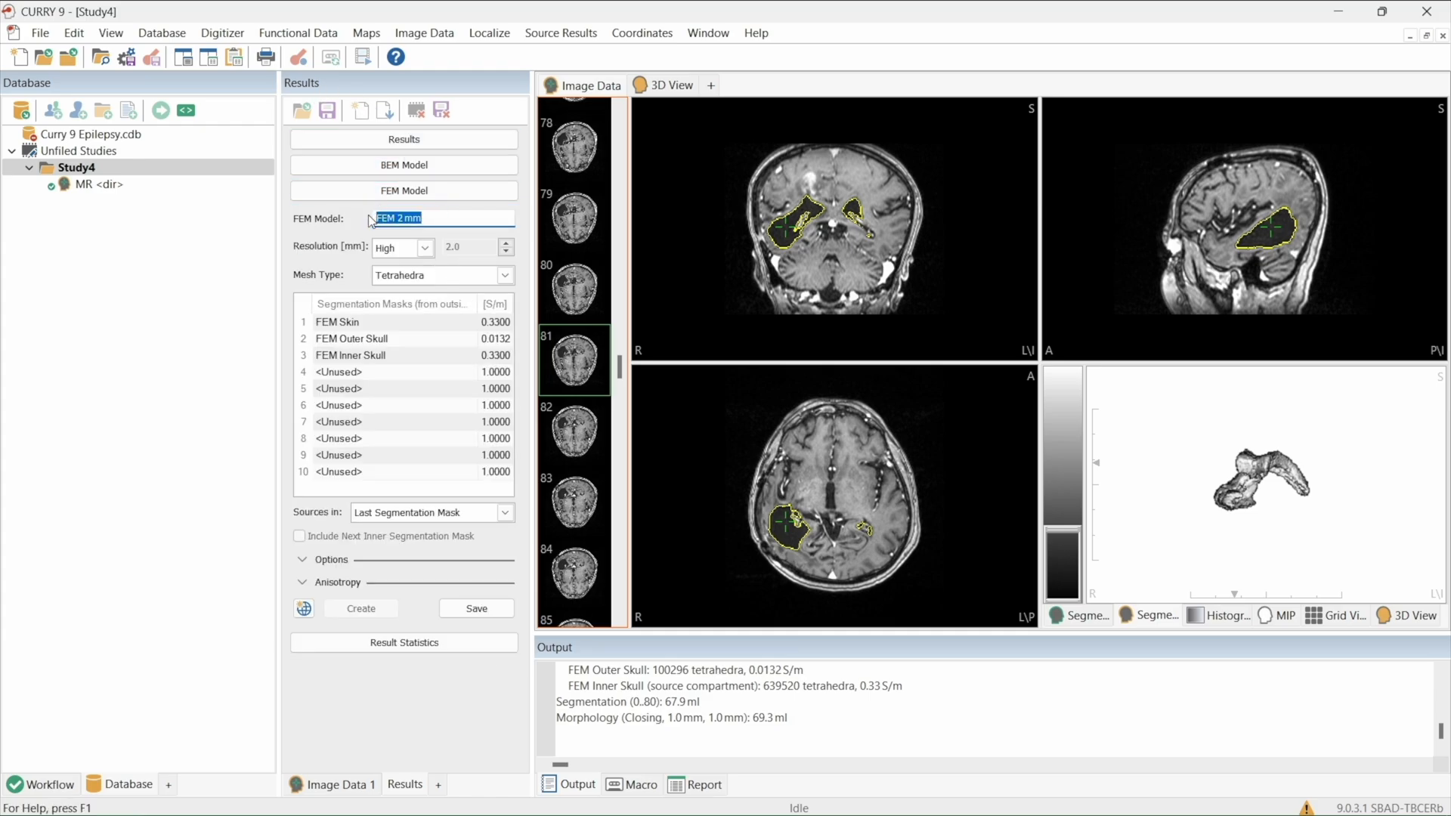
{"action": "left_click", "coordinate": [429, 218]}
{"action": "left_click_drag", "start_coordinate": [429, 219], "coordinate": [353, 219]}
{"action": "left_click", "coordinate": [426, 217]}
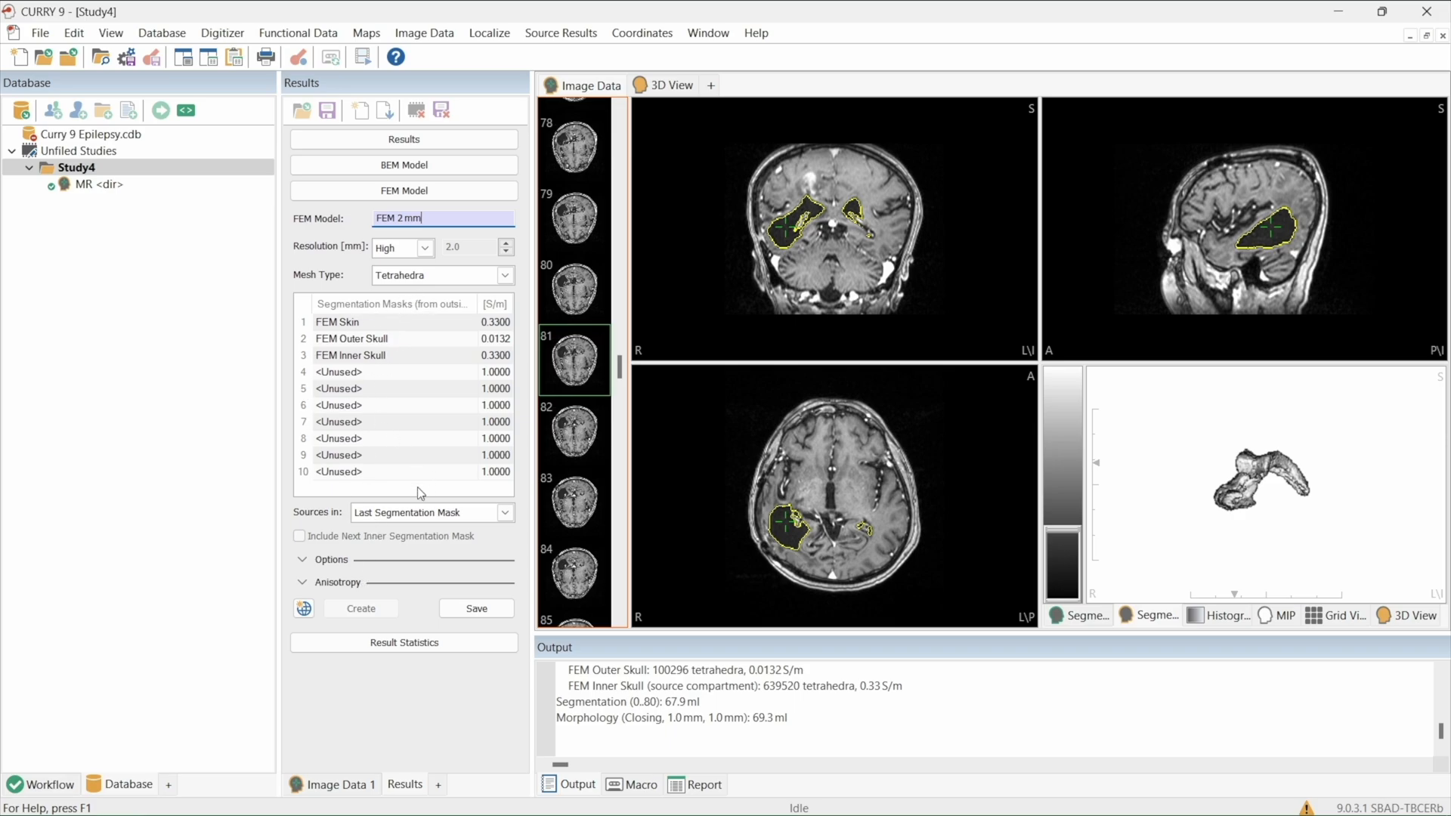
{"action": "left_click", "coordinate": [304, 609]}
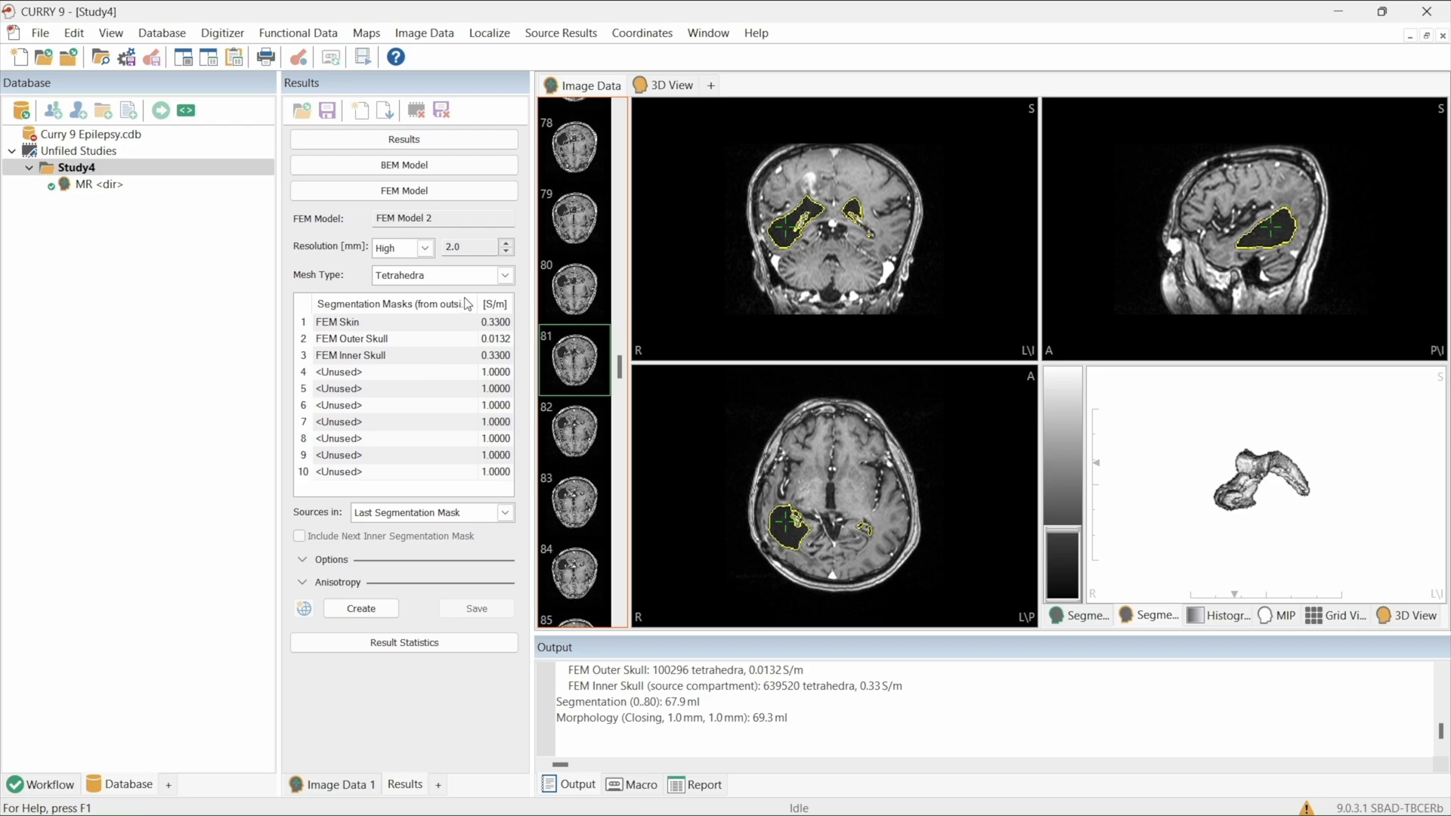
{"action": "left_click_drag", "start_coordinate": [398, 218], "coordinate": [448, 221]}
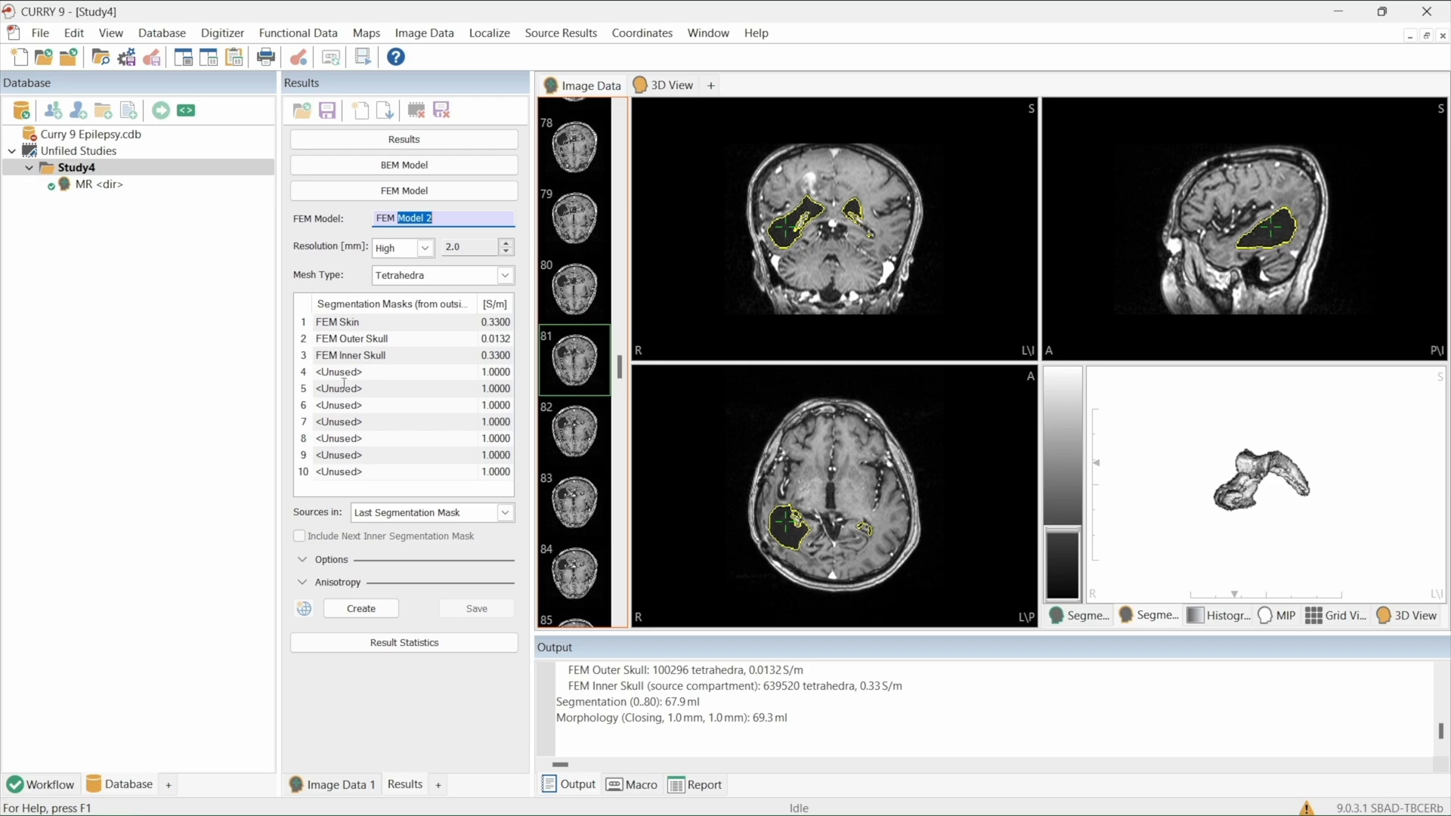
Add the Ventricles mask as the fourth, innermost compartment of the new FEM model.
{"action": "left_click", "coordinate": [463, 372]}
{"action": "left_click", "coordinate": [470, 372]}
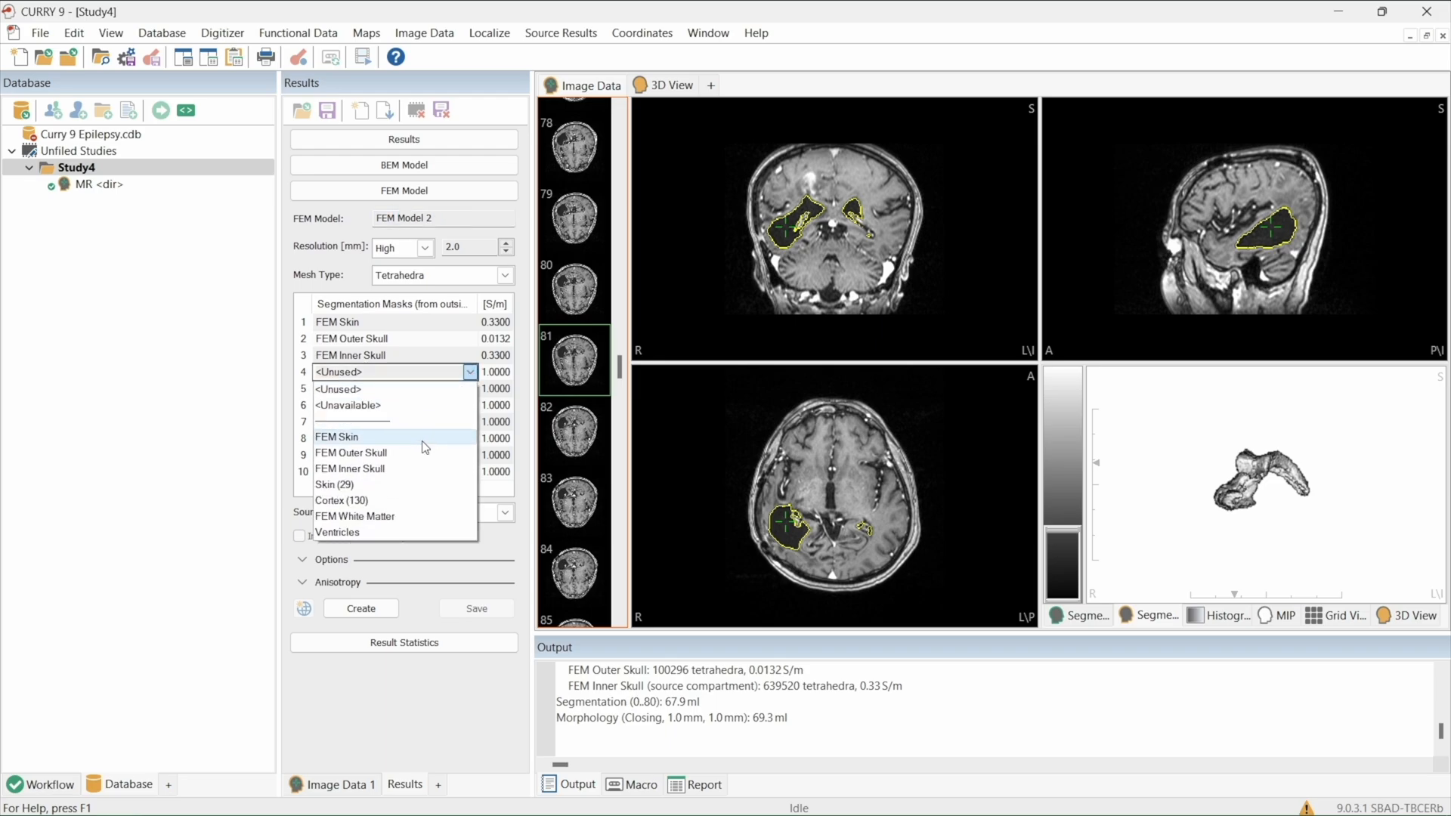
{"action": "left_click", "coordinate": [406, 527]}
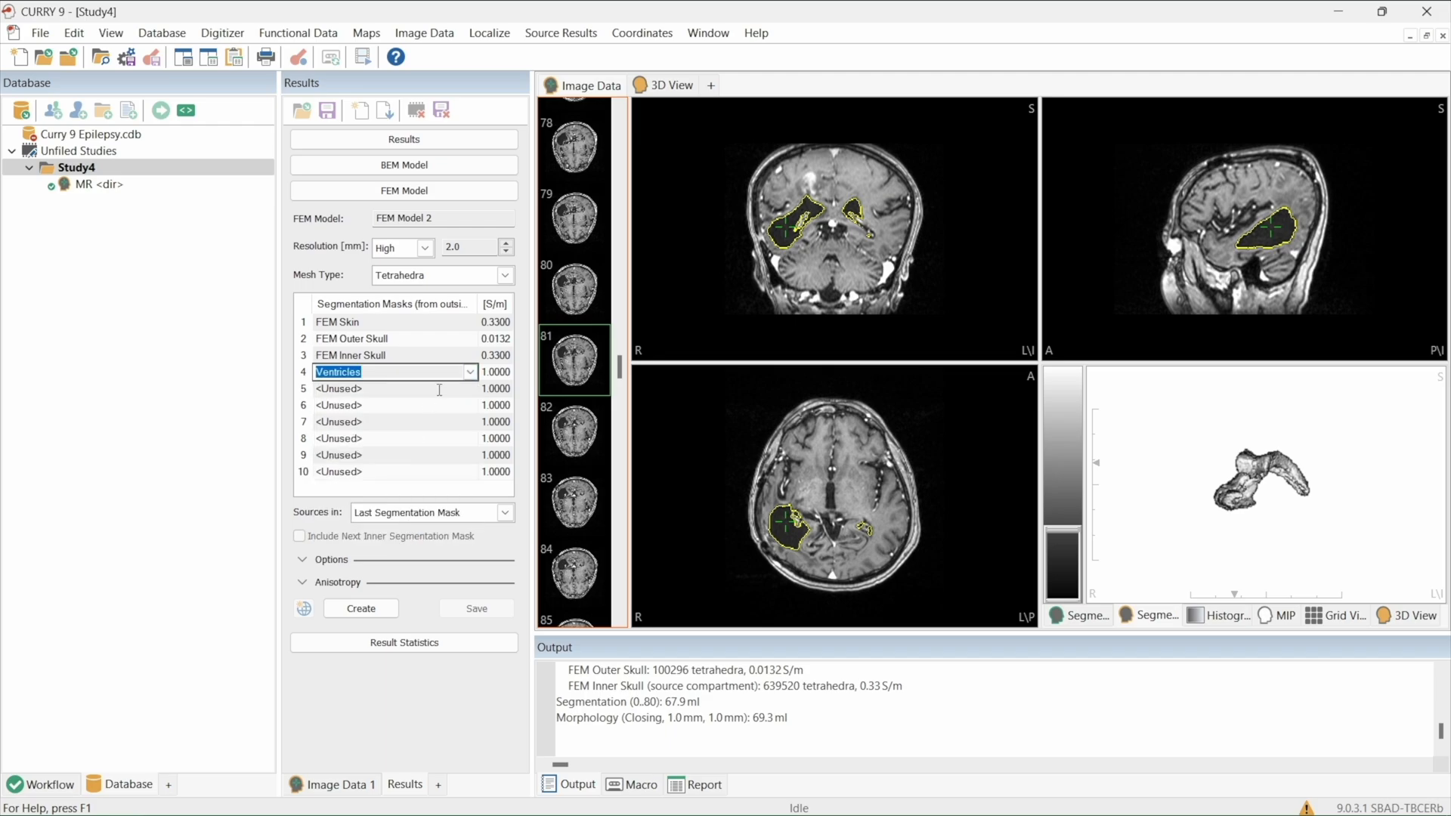
{"action": "left_click", "coordinate": [503, 372]}
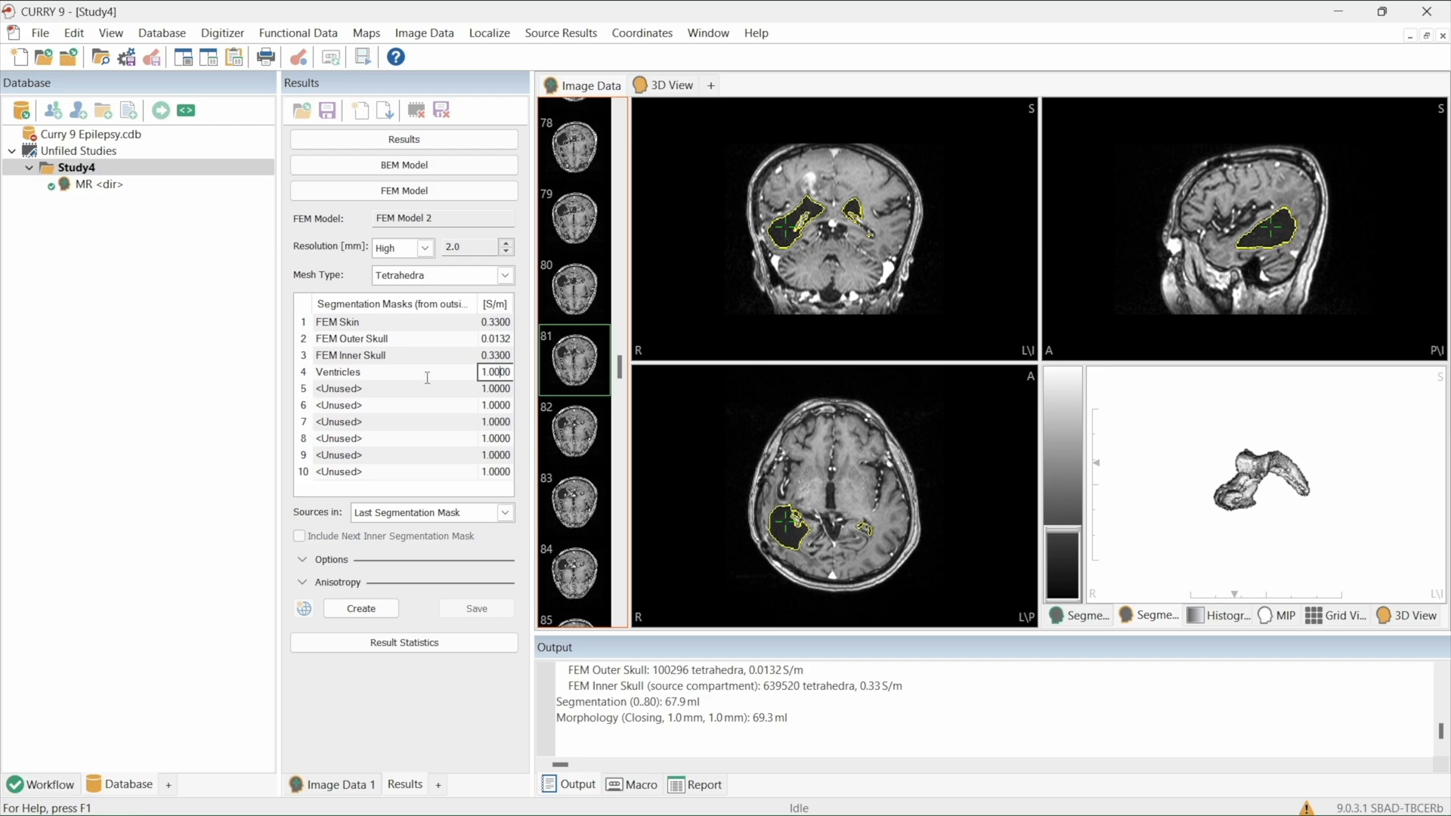
{"action": "left_click", "coordinate": [362, 374]}
{"action": "mouse_move", "coordinate": [741, 269]}
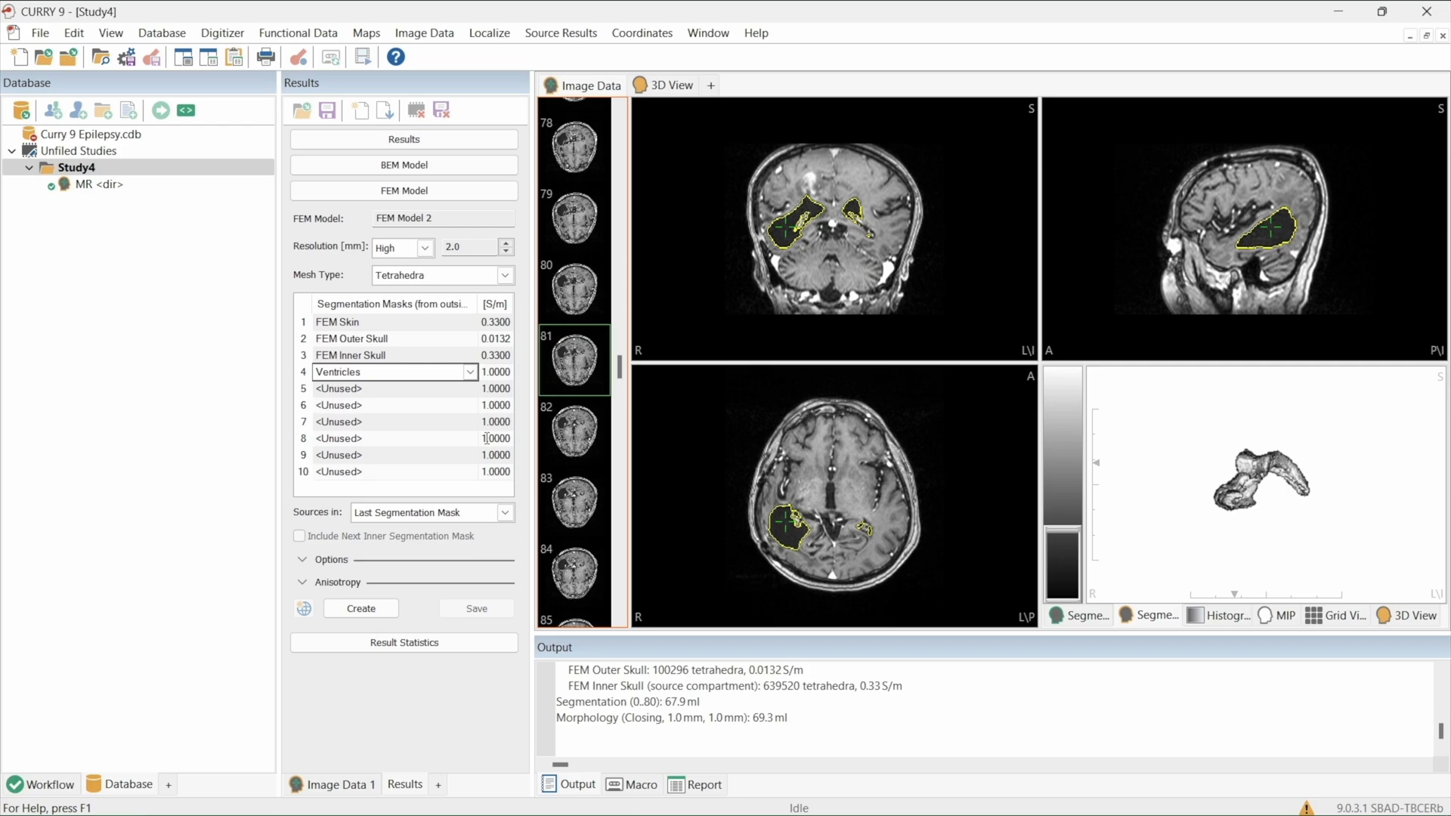
Place the sources in the FEM Inner Skull compartment and create the FEM model.
{"action": "left_click", "coordinate": [431, 518]}
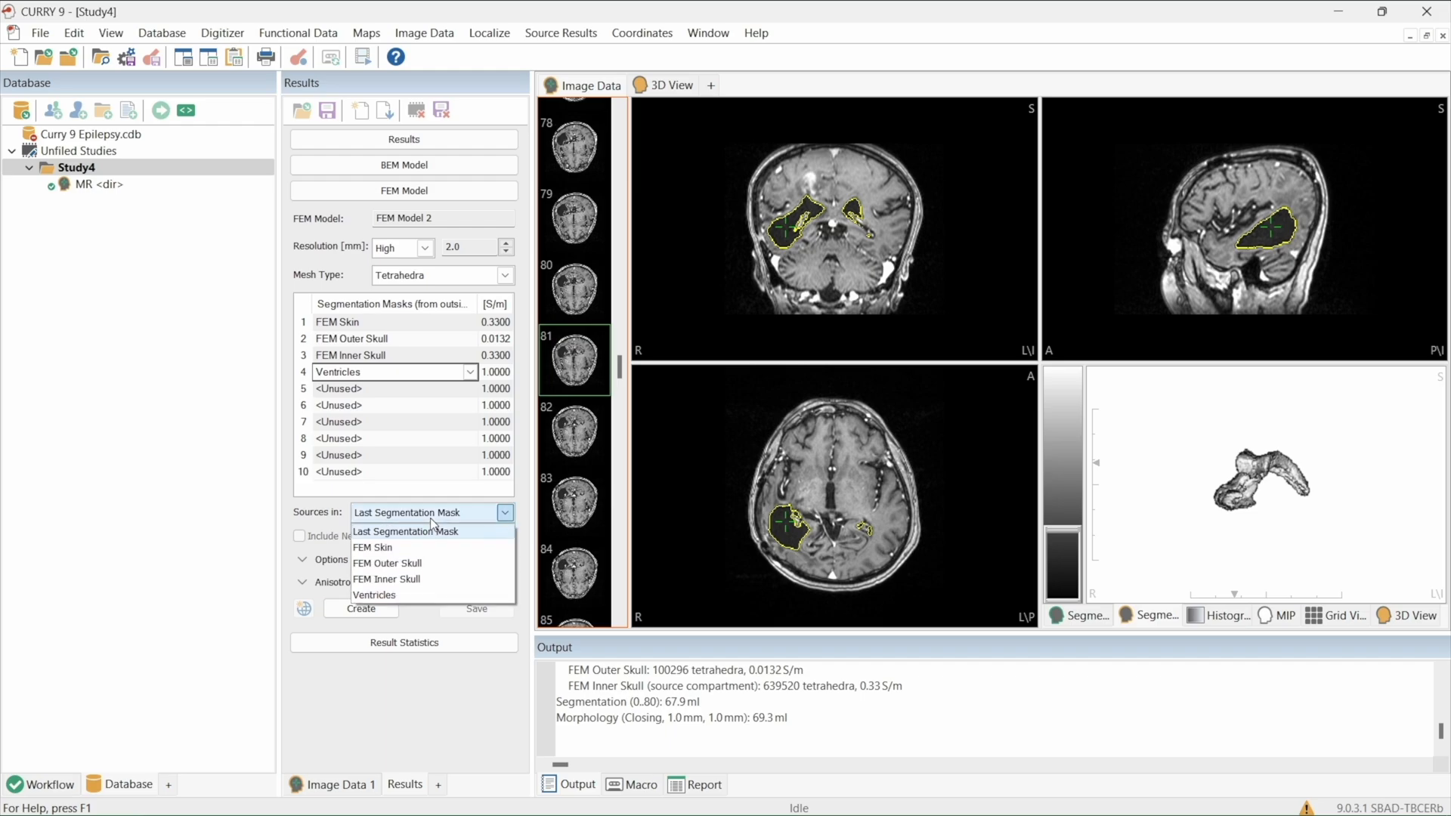
{"action": "left_click", "coordinate": [428, 581]}
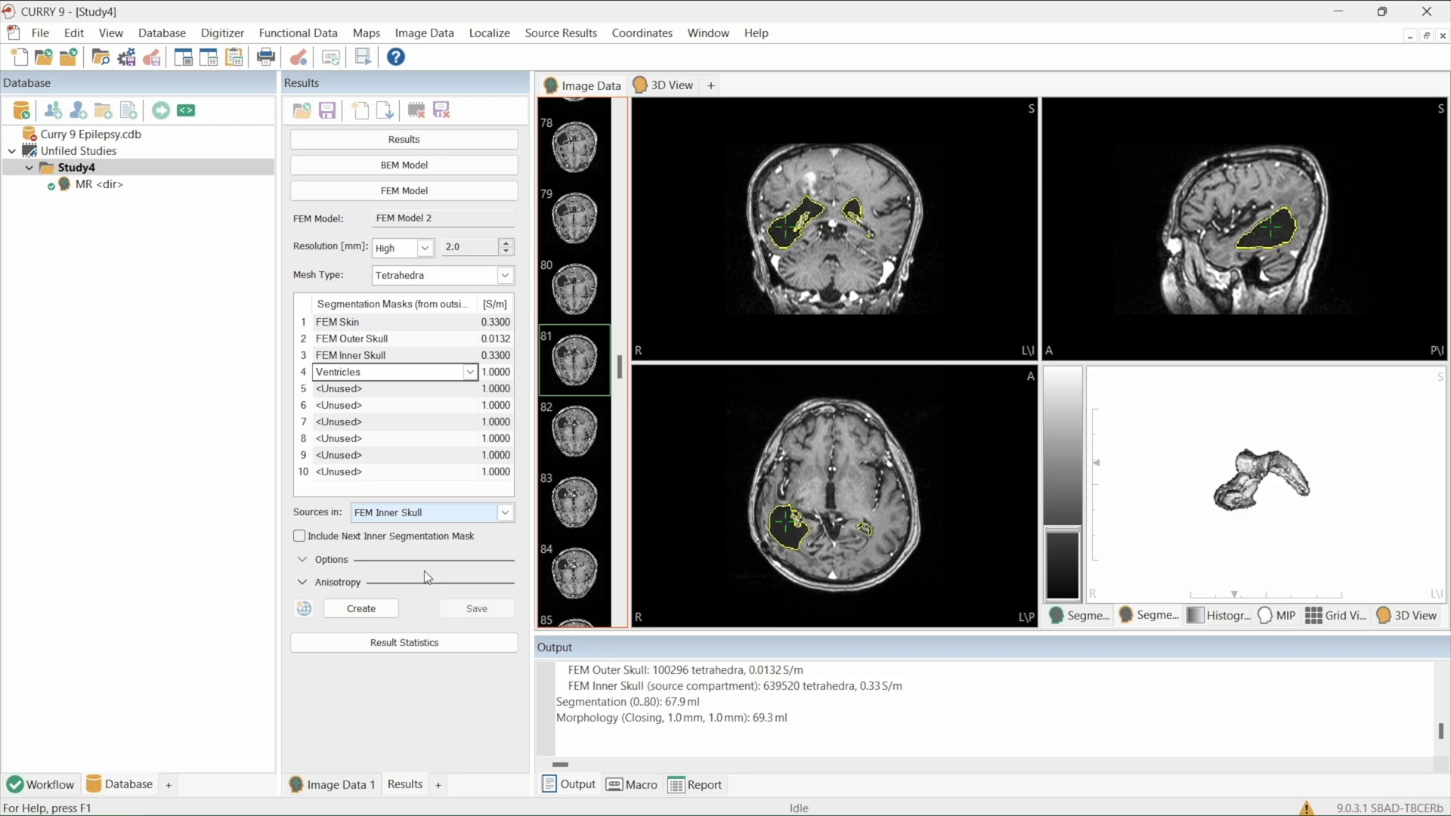
{"action": "left_click", "coordinate": [386, 611]}
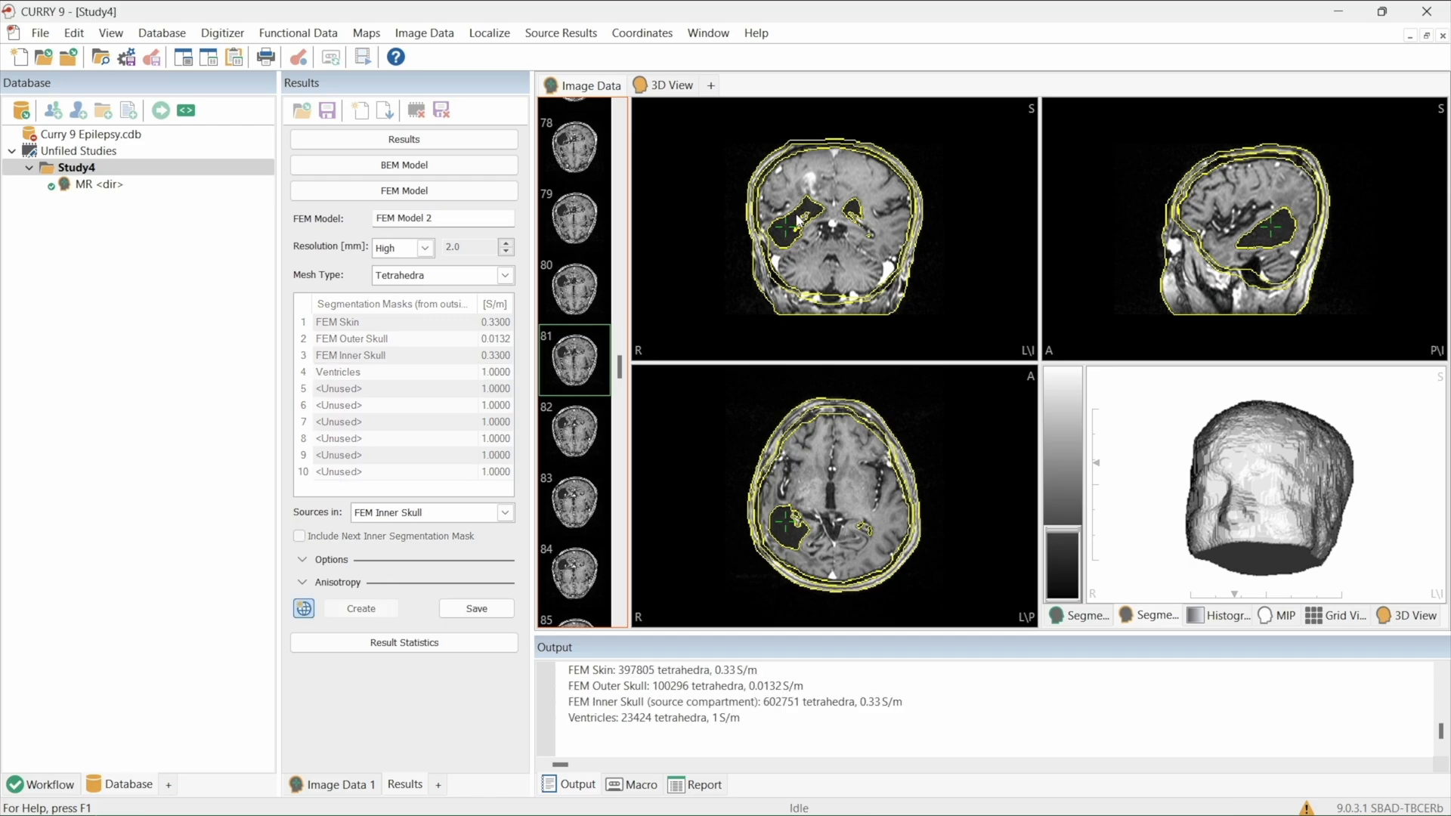
{"action": "mouse_move", "coordinate": [792, 239]}
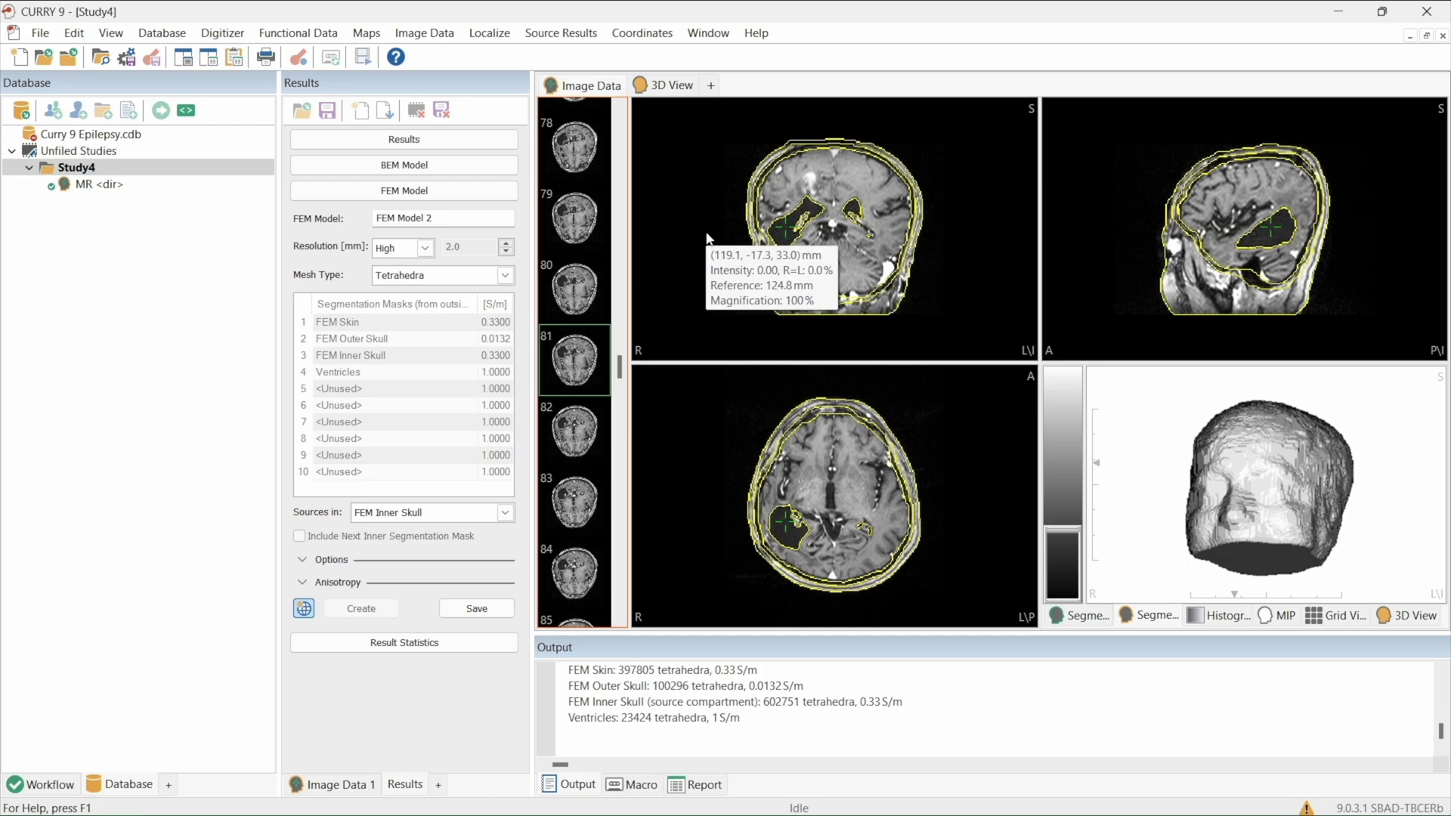
Show the newly created FEM model in the 3D view and rotate it to view the head mesh.
{"action": "left_click", "coordinate": [669, 87]}
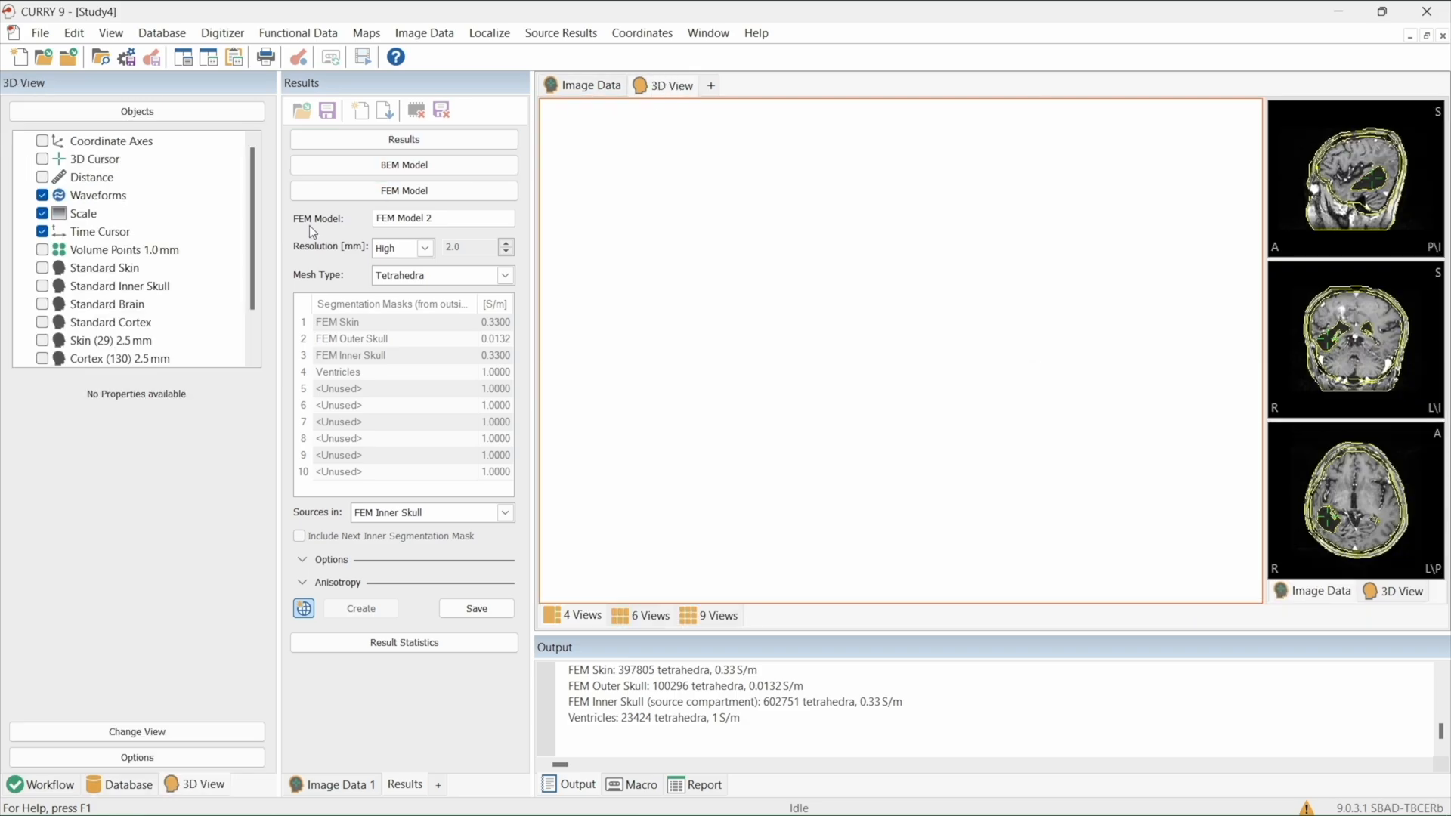
{"action": "scroll", "coordinate": [160, 242], "scroll_direction": "down", "scroll_amount": 1}
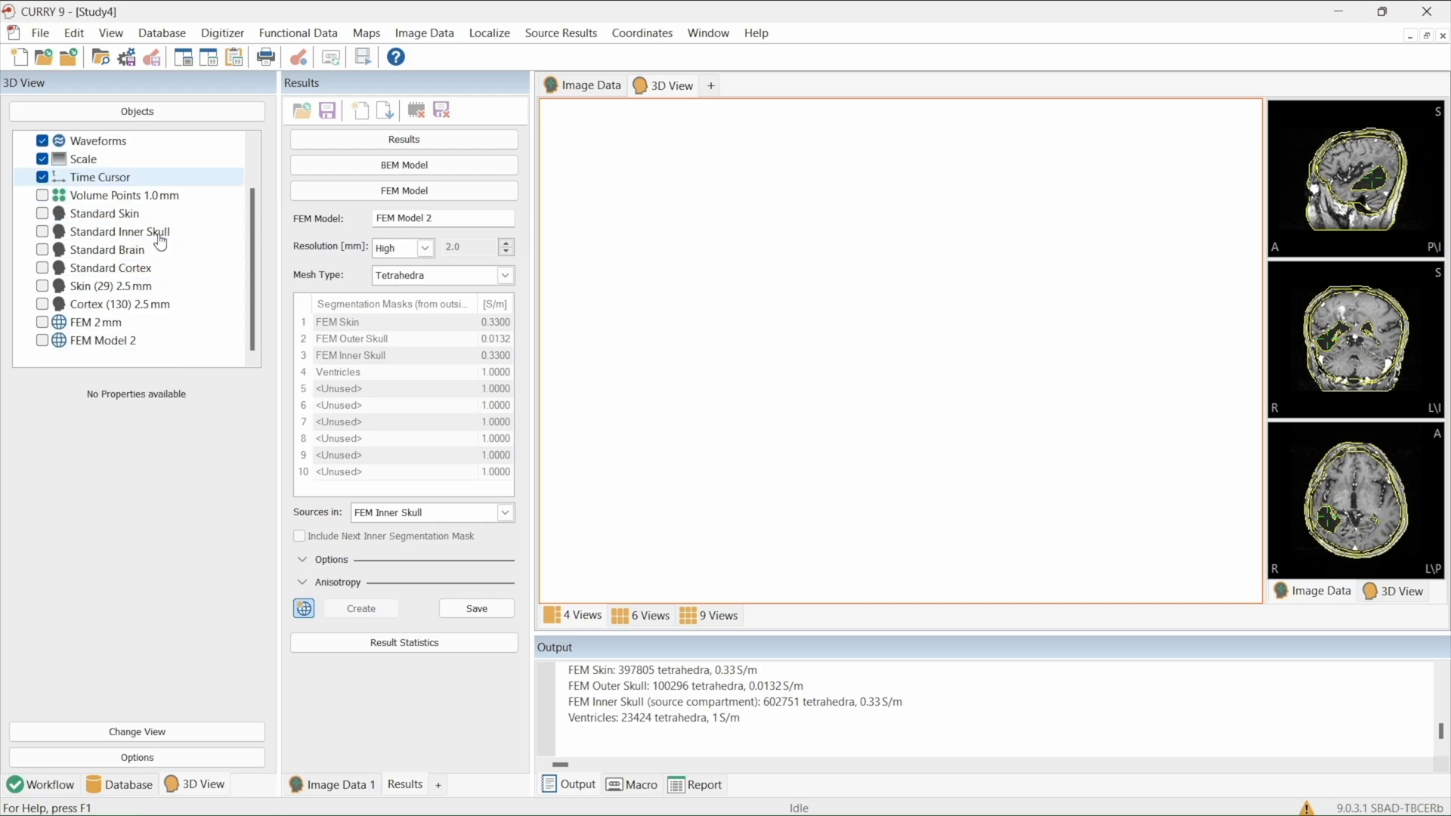
{"action": "left_click", "coordinate": [42, 344]}
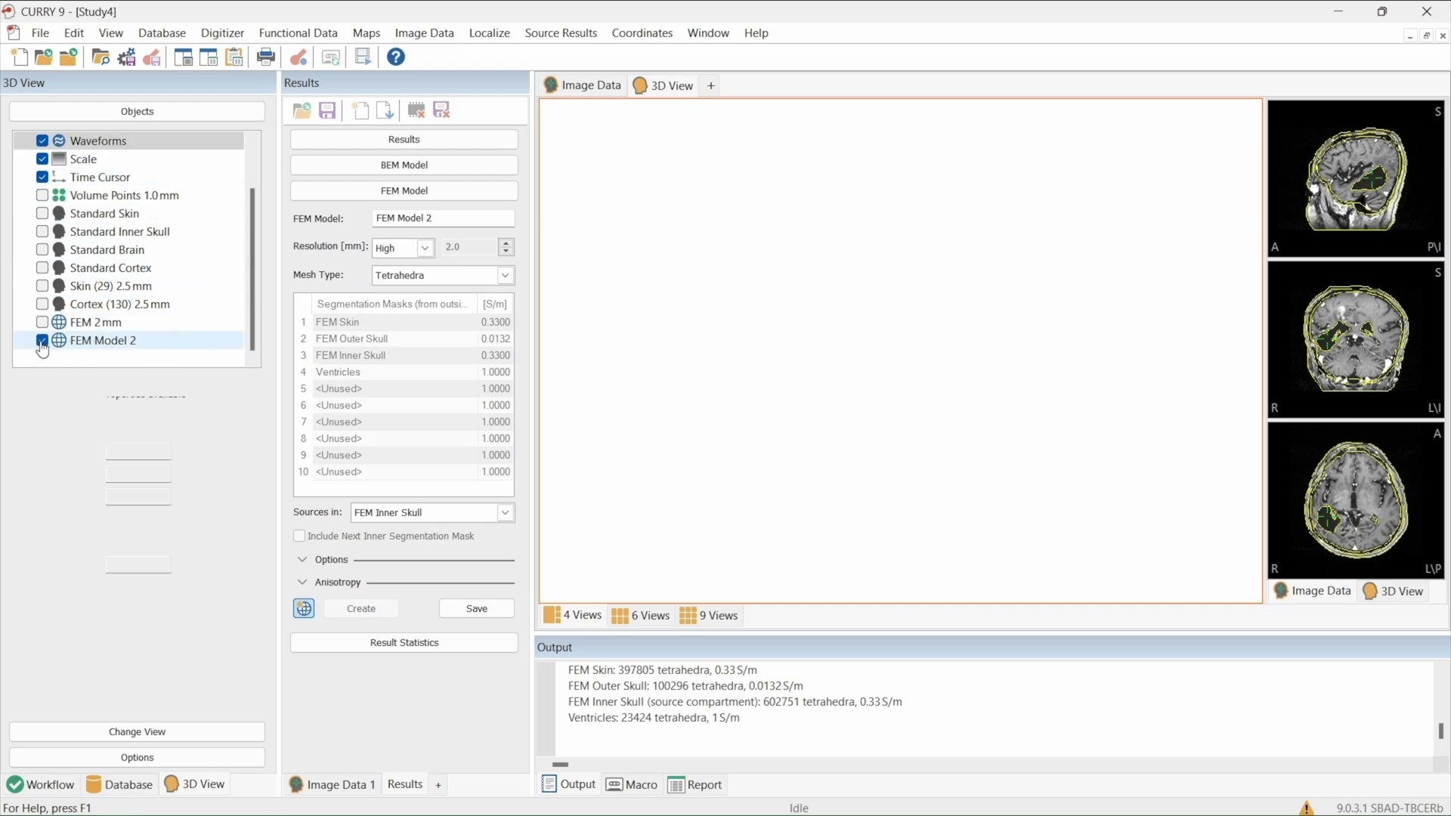
{"action": "left_click_drag", "start_coordinate": [920, 278], "coordinate": [712, 323]}
{"action": "left_click_drag", "start_coordinate": [914, 306], "coordinate": [763, 404]}
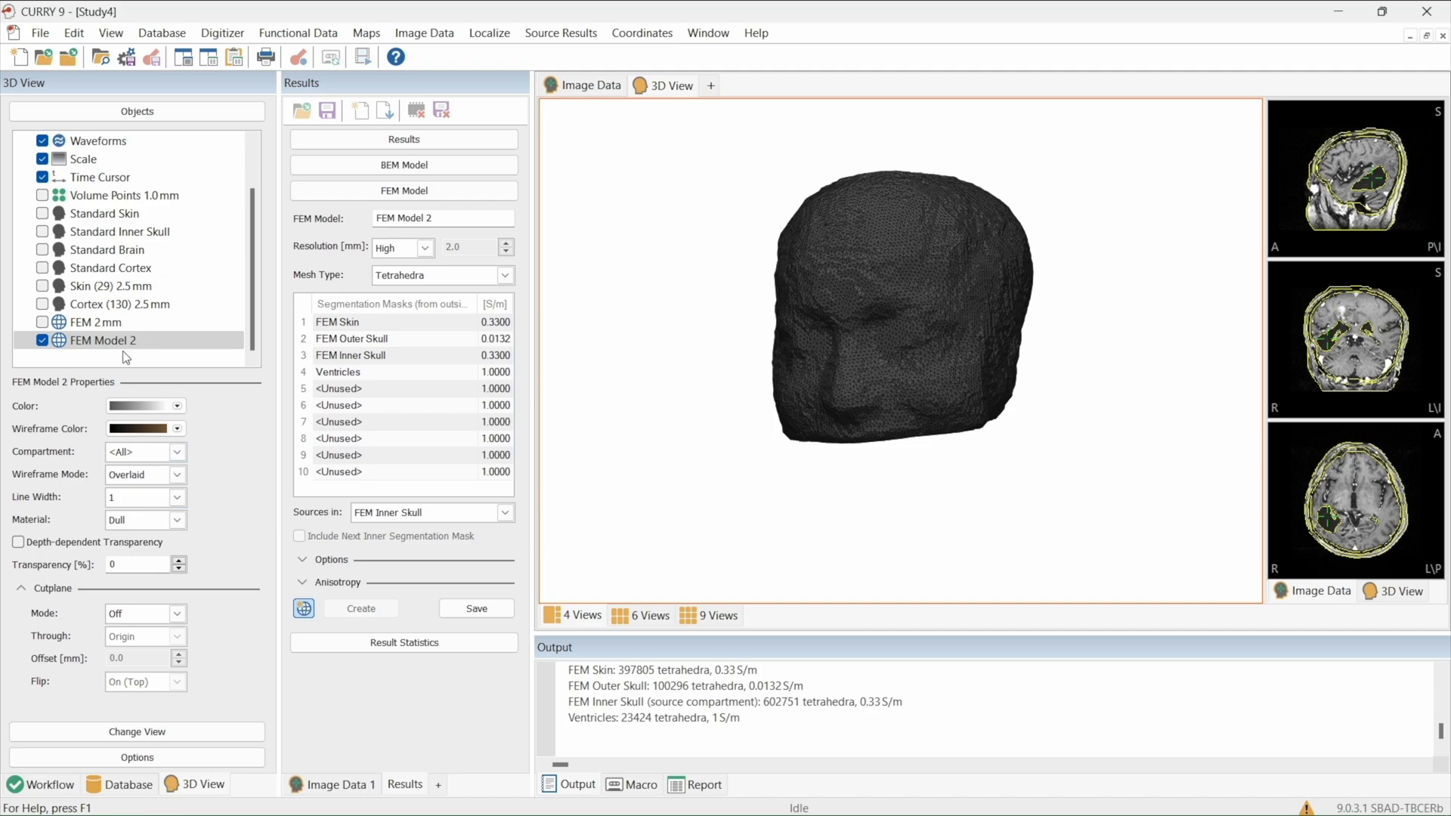
Display only compartment 4 of the FEM model and inspect the ventricle mesh from another angle.
{"action": "left_click", "coordinate": [144, 455]}
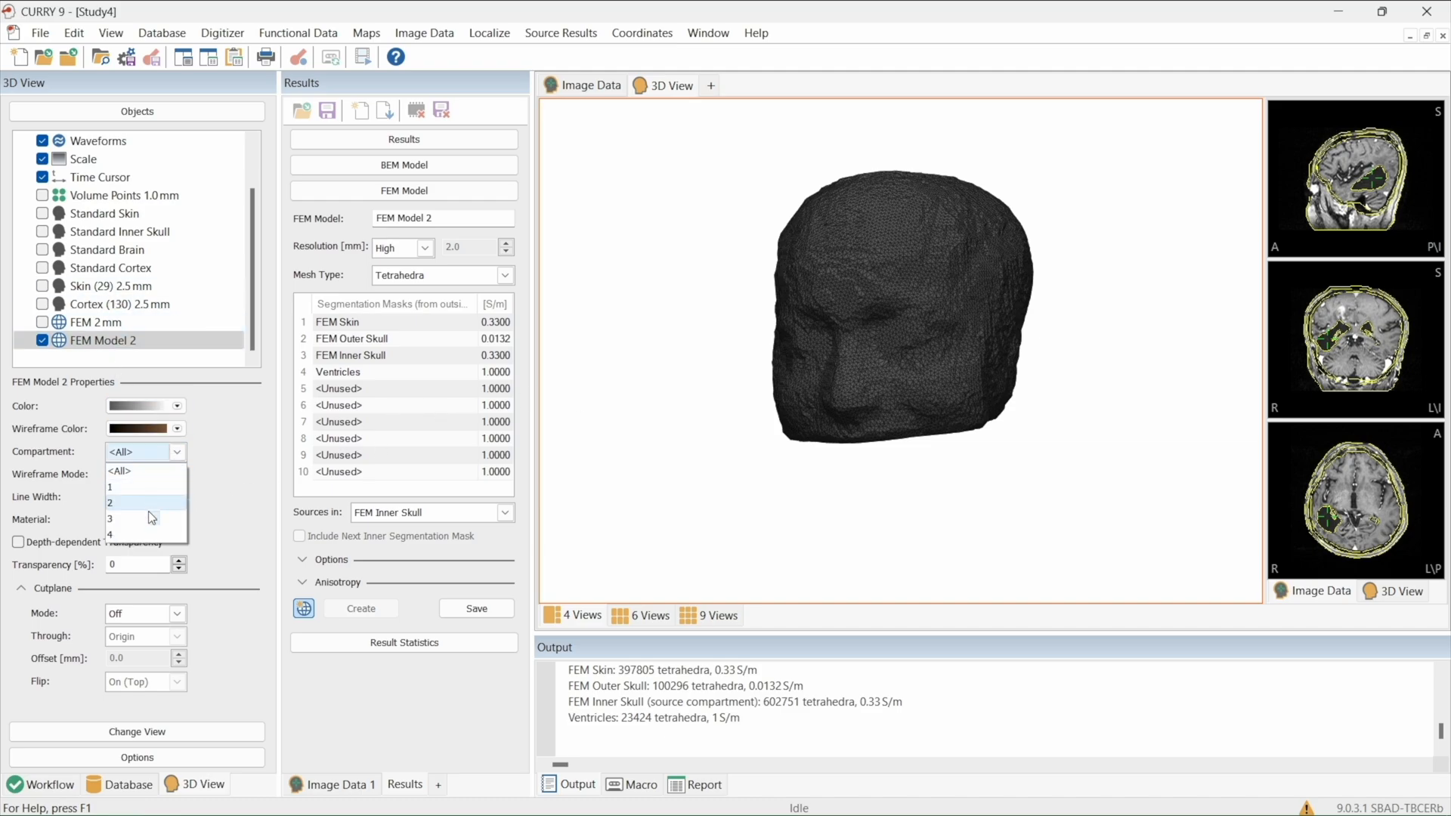
{"action": "left_click", "coordinate": [144, 535]}
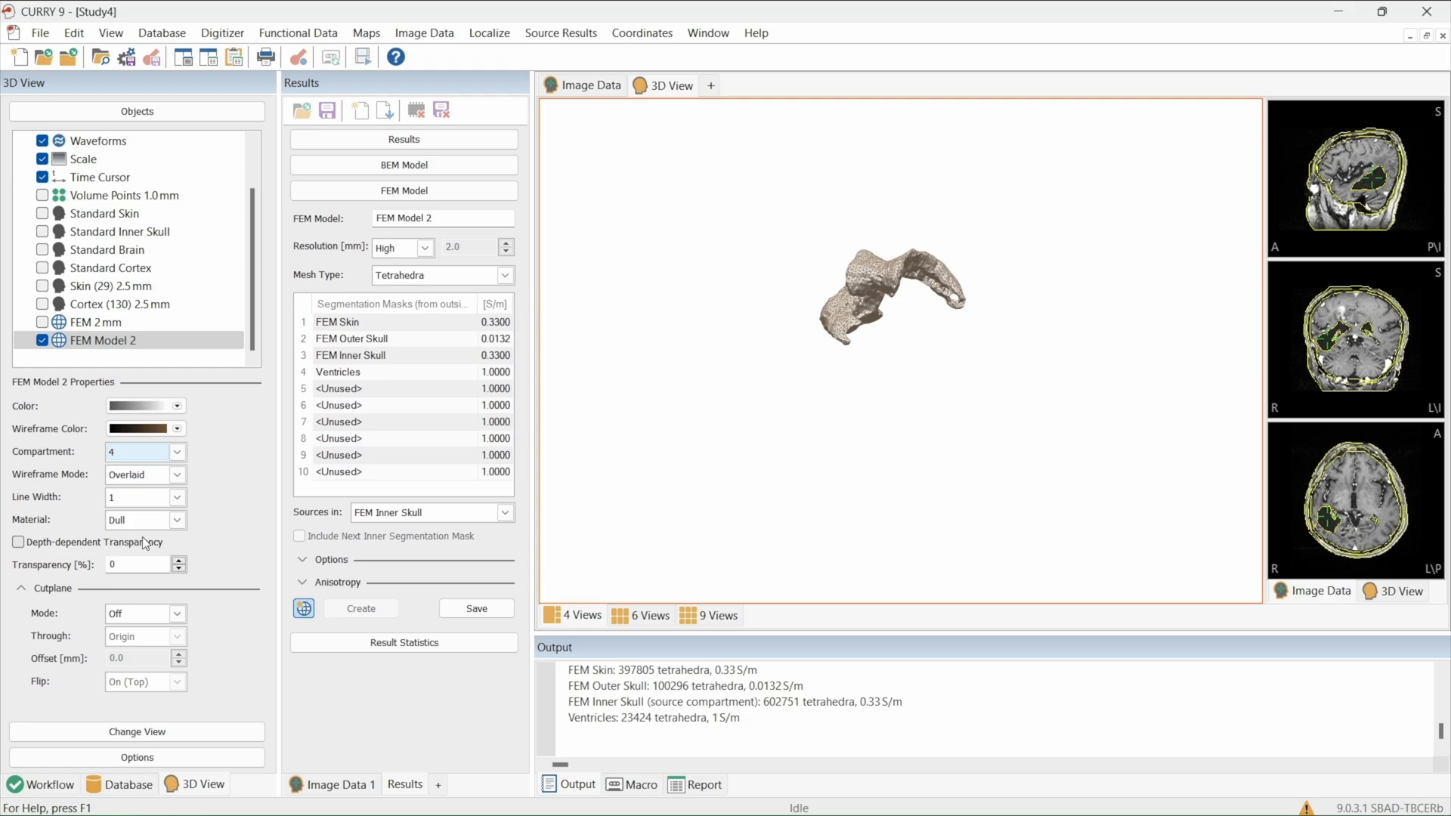
{"action": "mouse_move", "coordinate": [896, 282]}
{"action": "left_mouse_down"}
{"action": "mouse_move", "coordinate": [980, 269]}
{"action": "mouse_move", "coordinate": [924, 275]}
{"action": "left_mouse_up"}
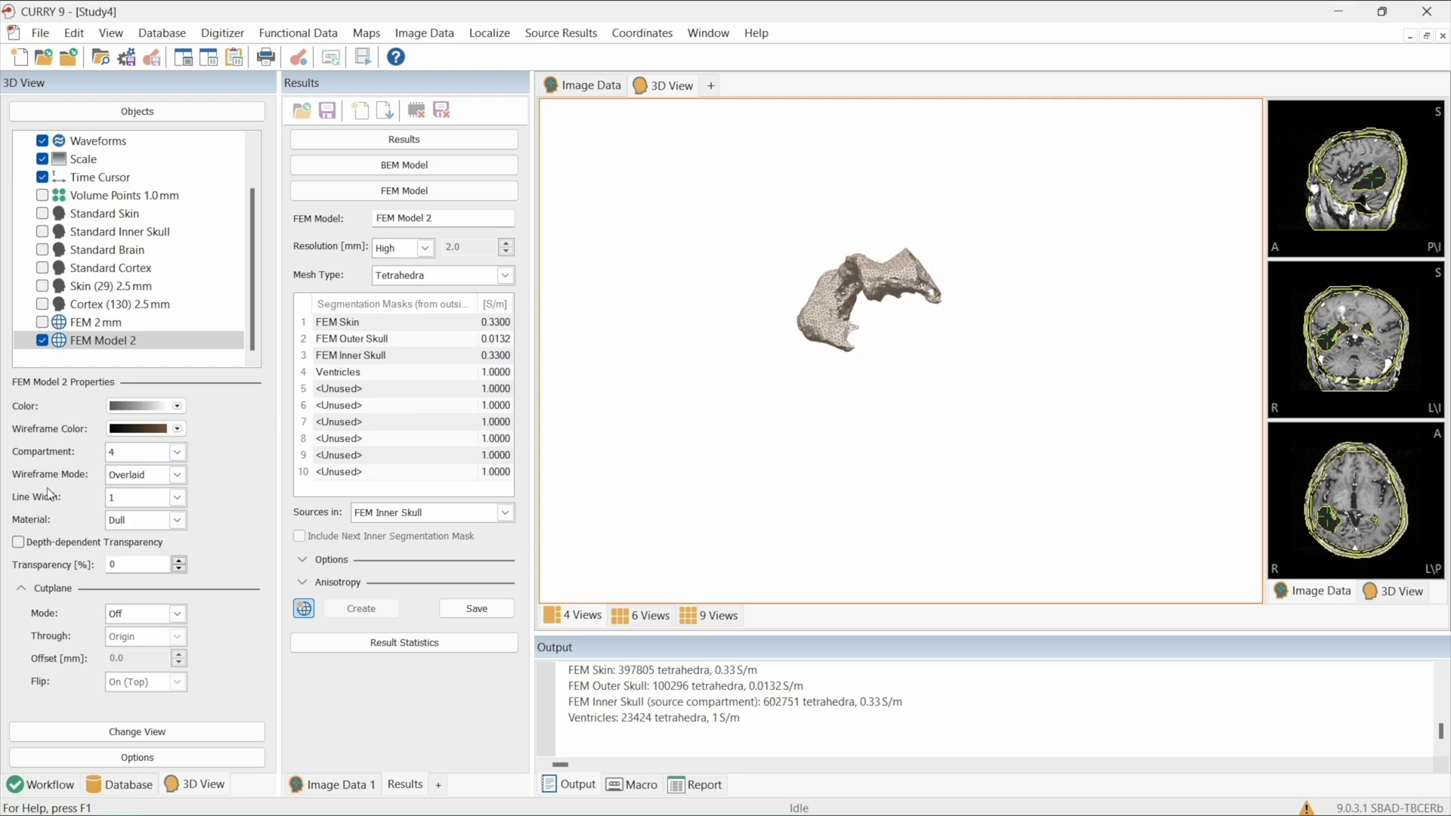
Display all compartments of the FEM model again and cut it with a coronal cutplane through the origin.
{"action": "left_click", "coordinate": [180, 452]}
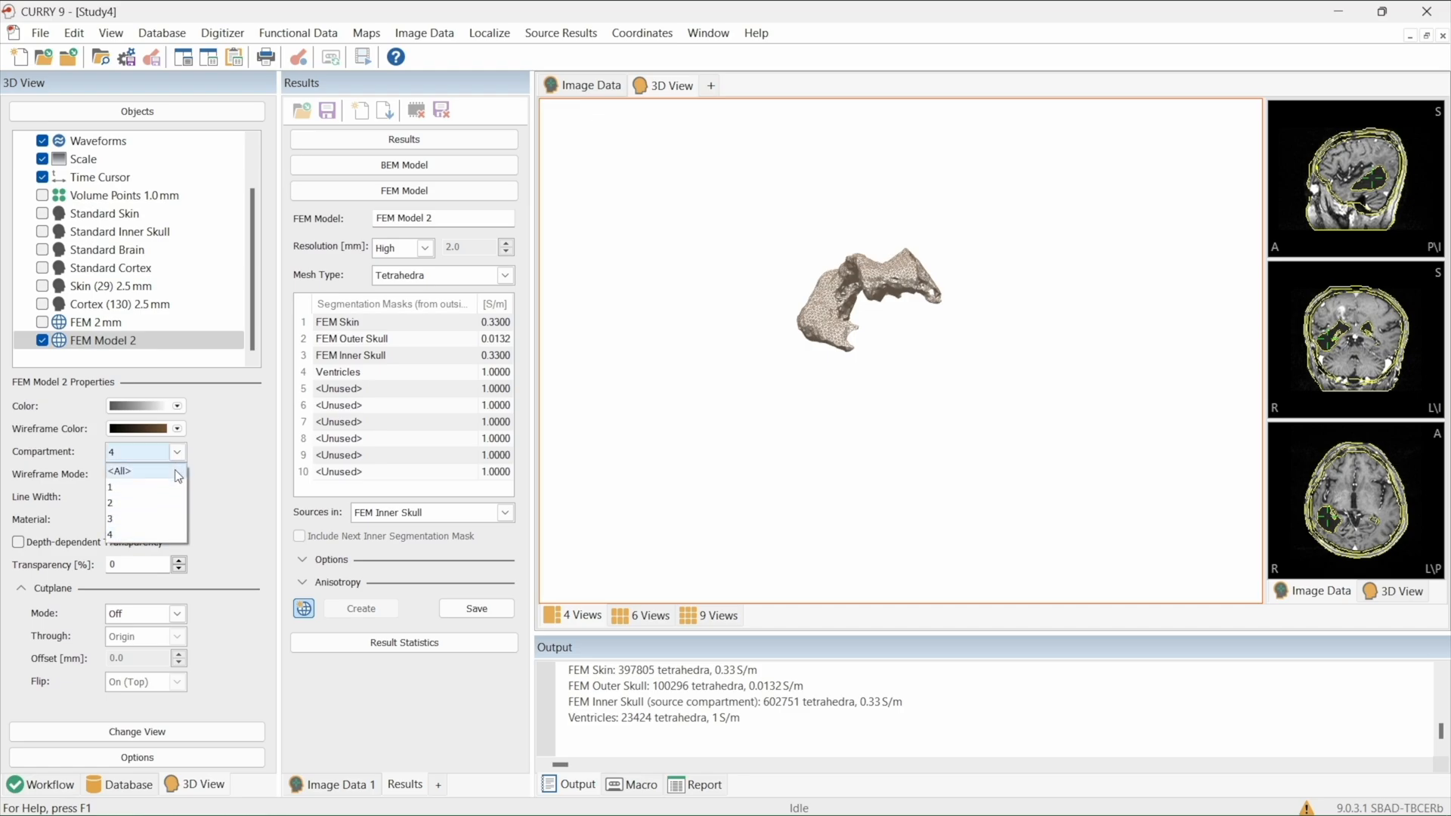
{"action": "left_click", "coordinate": [178, 473]}
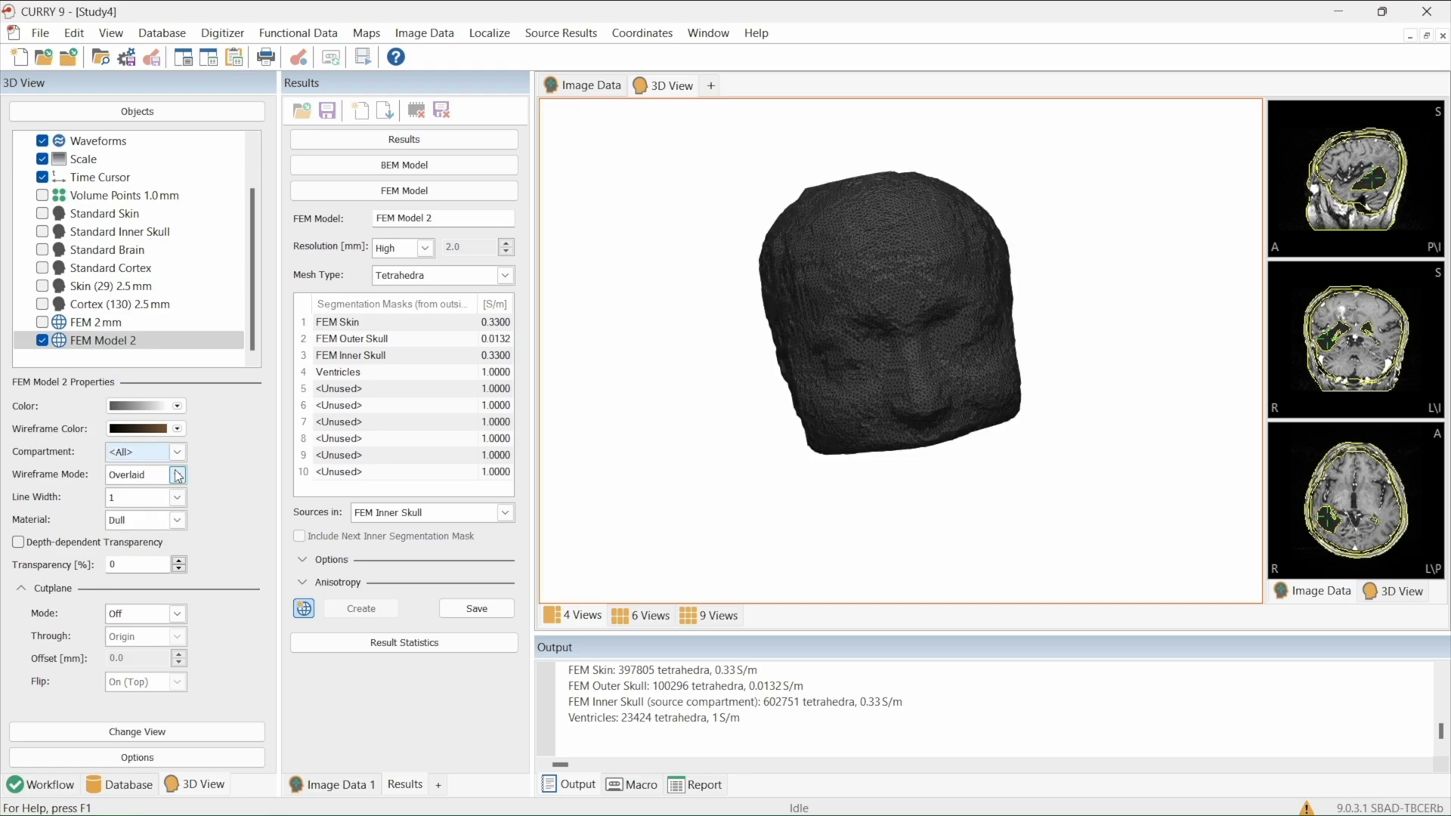
{"action": "left_click", "coordinate": [138, 613]}
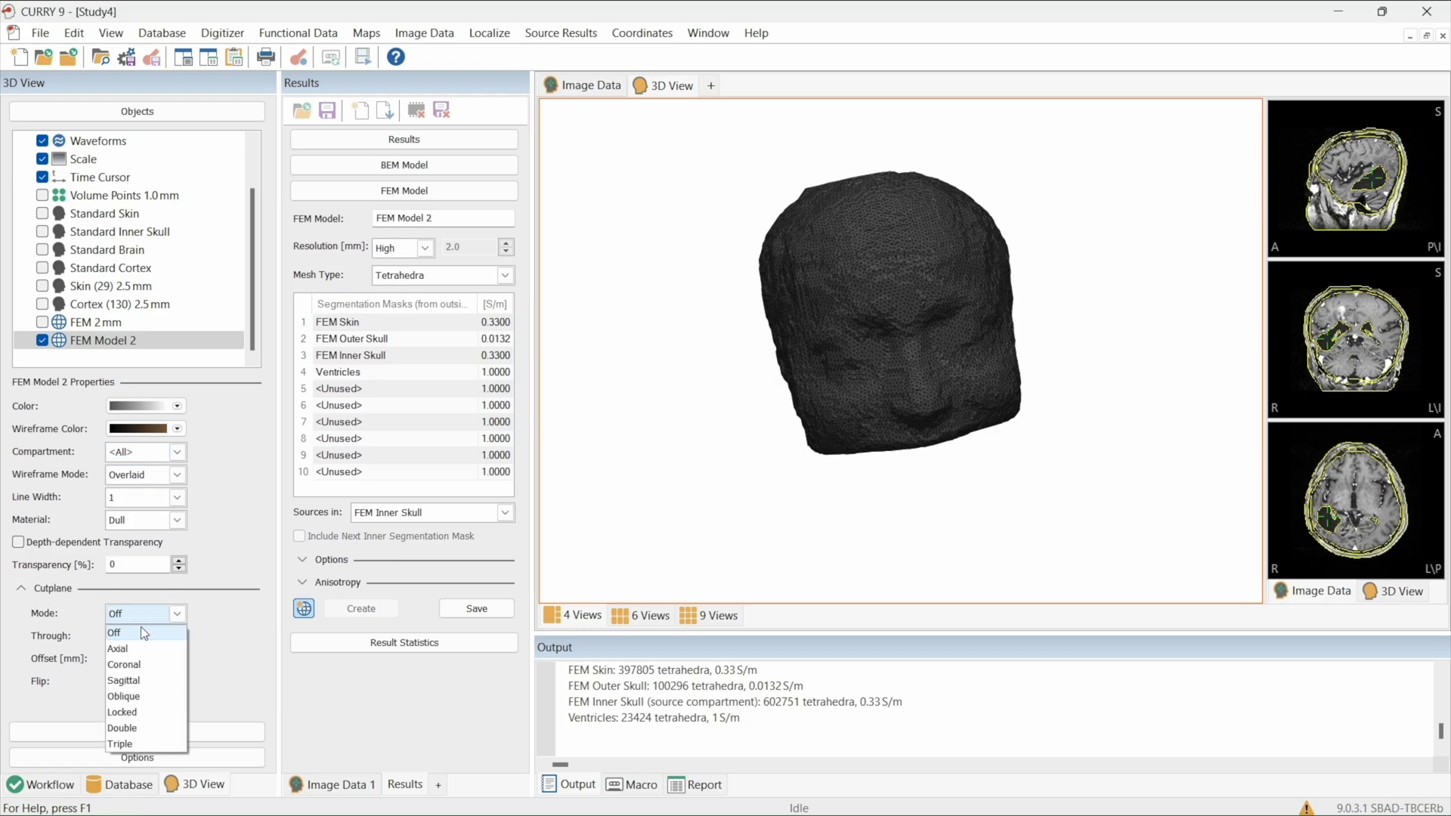
{"action": "left_click", "coordinate": [142, 662]}
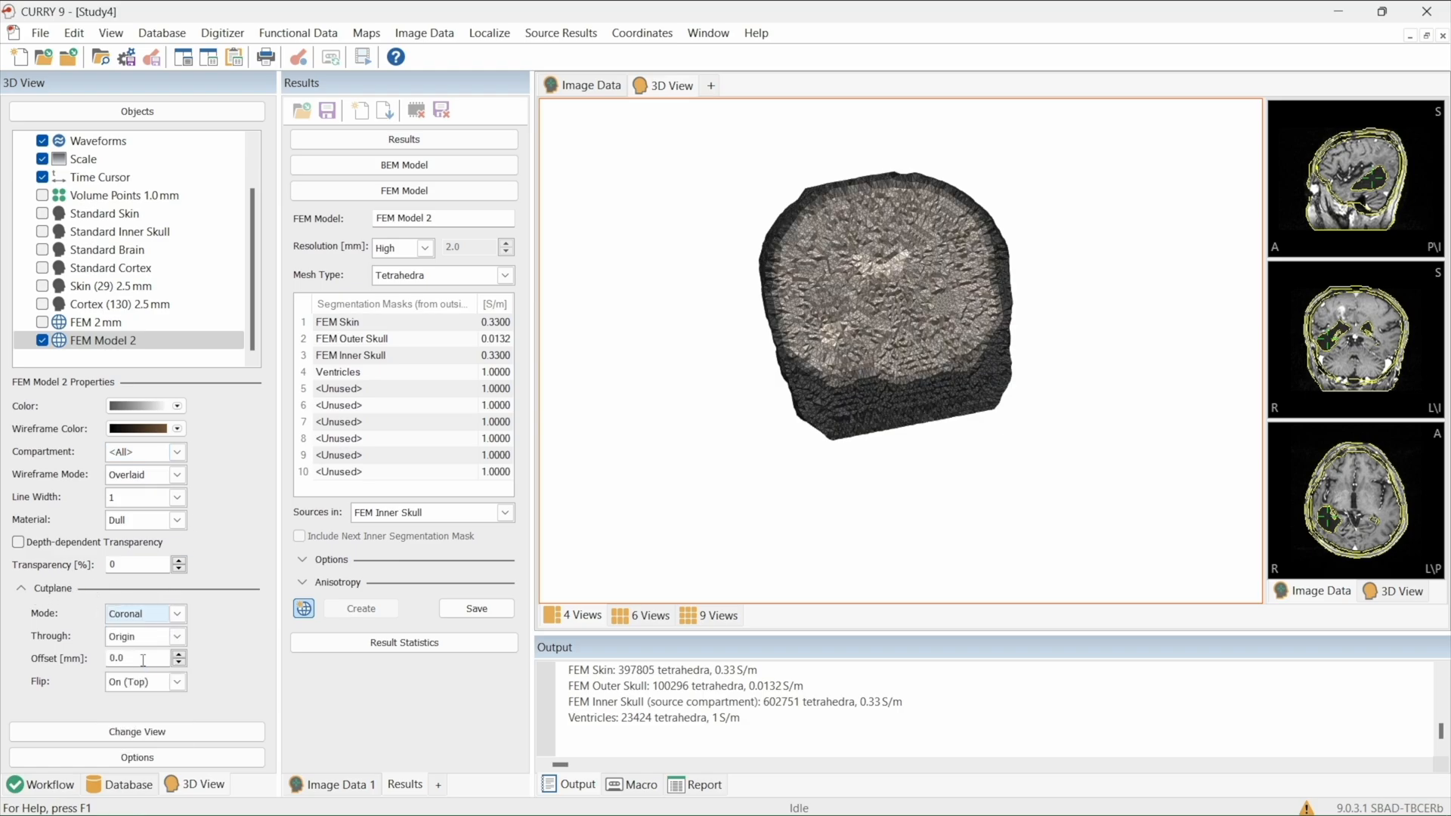
{"action": "mouse_move", "coordinate": [891, 382]}
{"action": "left_mouse_down"}
{"action": "mouse_move", "coordinate": [872, 319]}
{"action": "mouse_move", "coordinate": [887, 360]}
{"action": "mouse_move", "coordinate": [851, 352]}
{"action": "mouse_move", "coordinate": [821, 382]}
{"action": "mouse_move", "coordinate": [896, 360]}
{"action": "left_mouse_up"}
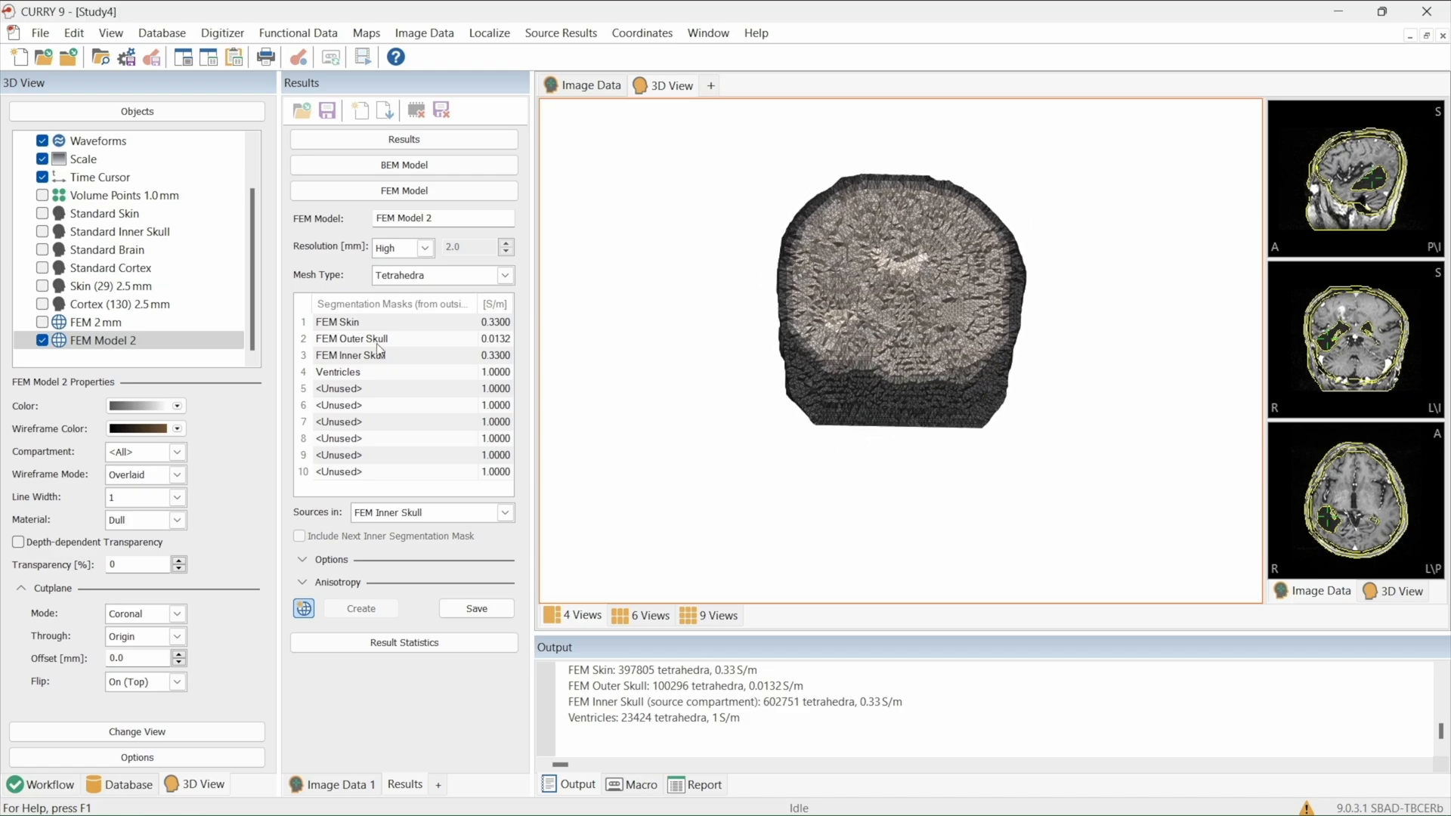
Apply a multicolour red-to-green colour scale to the FEM model and inspect the compartments in the coronal cut up close.
{"action": "left_click", "coordinate": [177, 407]}
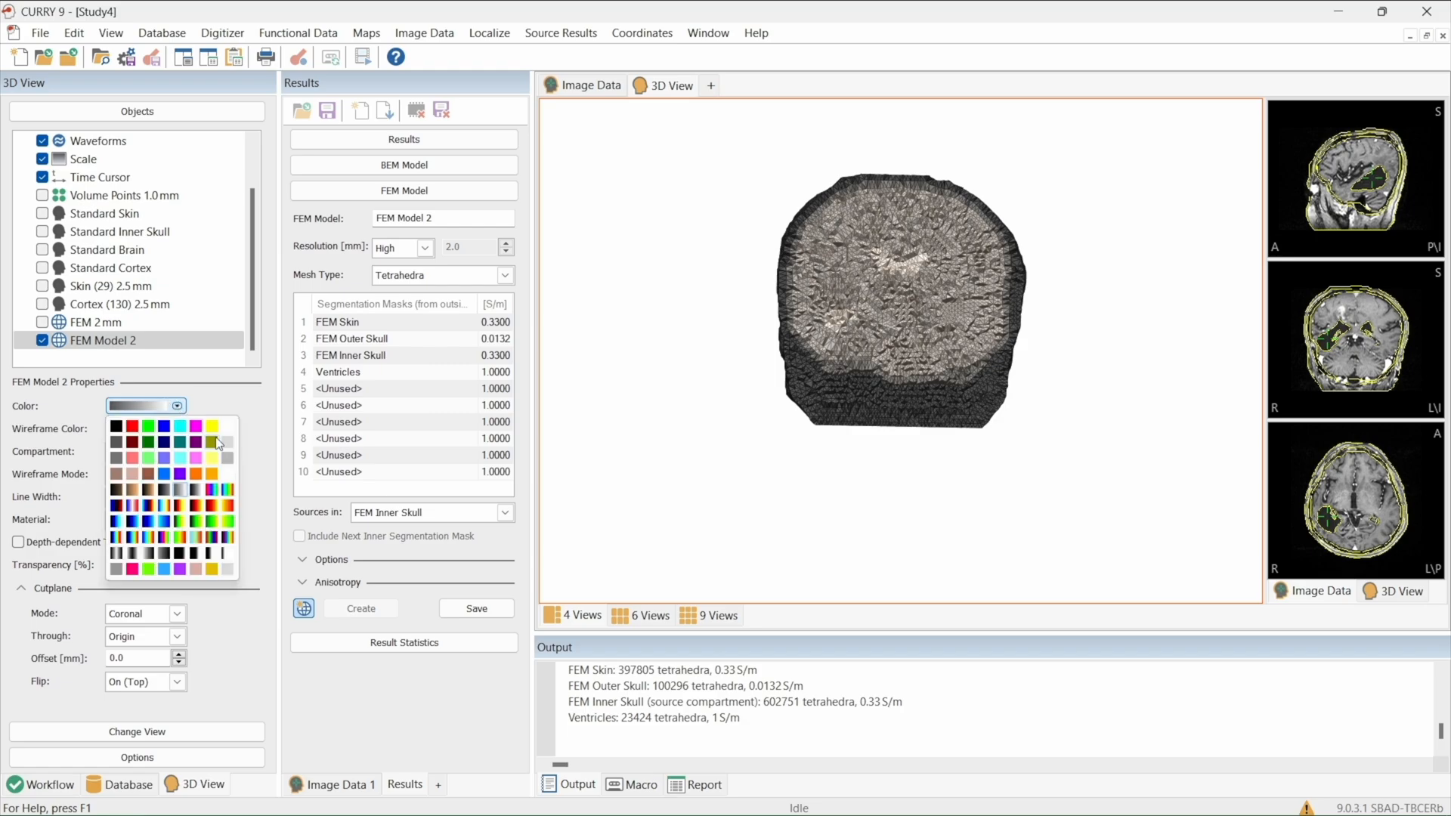
{"action": "left_click", "coordinate": [215, 490]}
{"action": "mouse_move", "coordinate": [881, 312]}
{"action": "left_mouse_down"}
{"action": "mouse_move", "coordinate": [902, 315]}
{"action": "mouse_move", "coordinate": [882, 309]}
{"action": "left_mouse_up"}
{"action": "scroll", "coordinate": [882, 310], "scroll_direction": "up", "scroll_amount": 5}
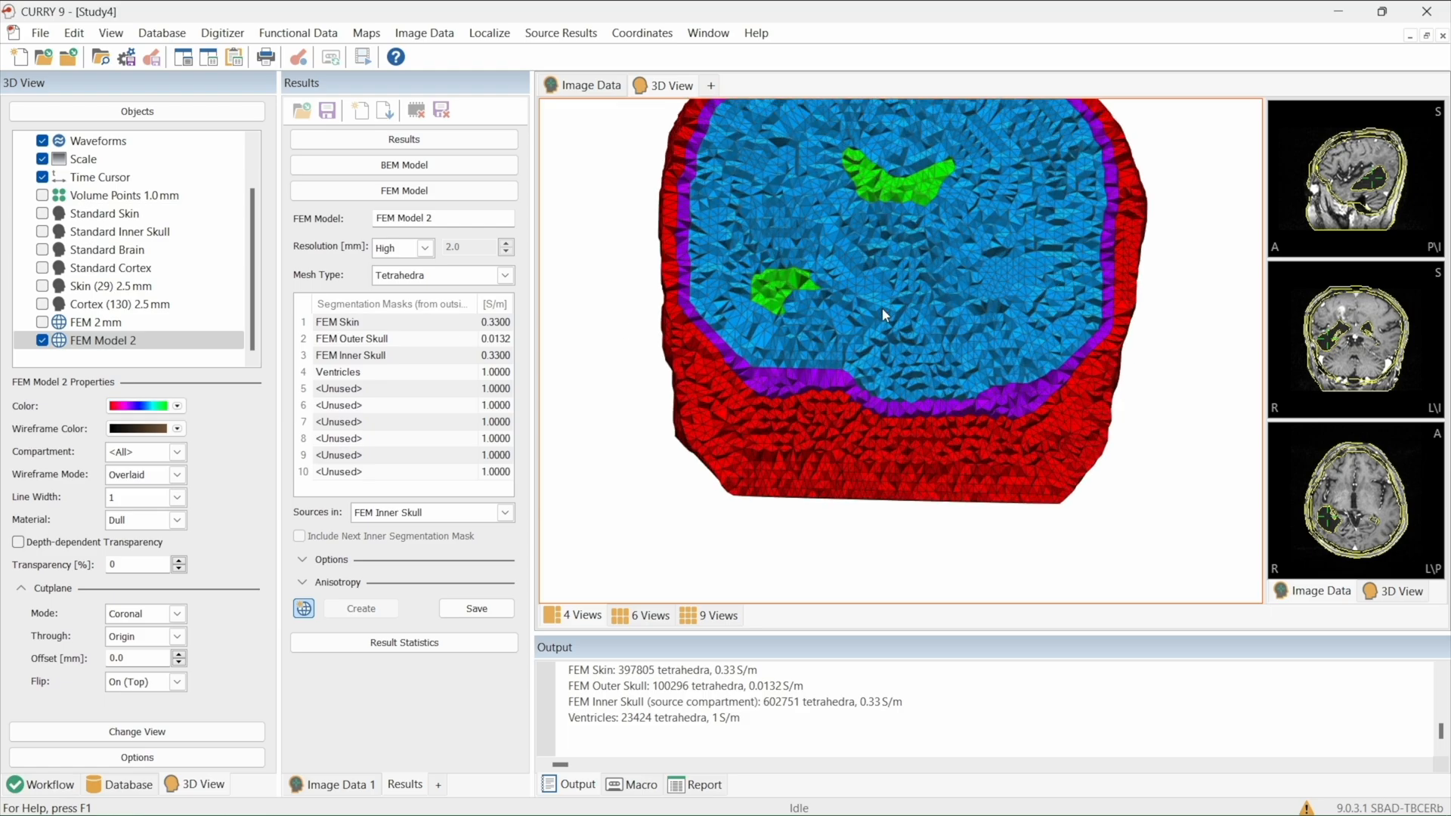
{"action": "scroll", "coordinate": [880, 235], "scroll_direction": "down", "scroll_amount": 1}
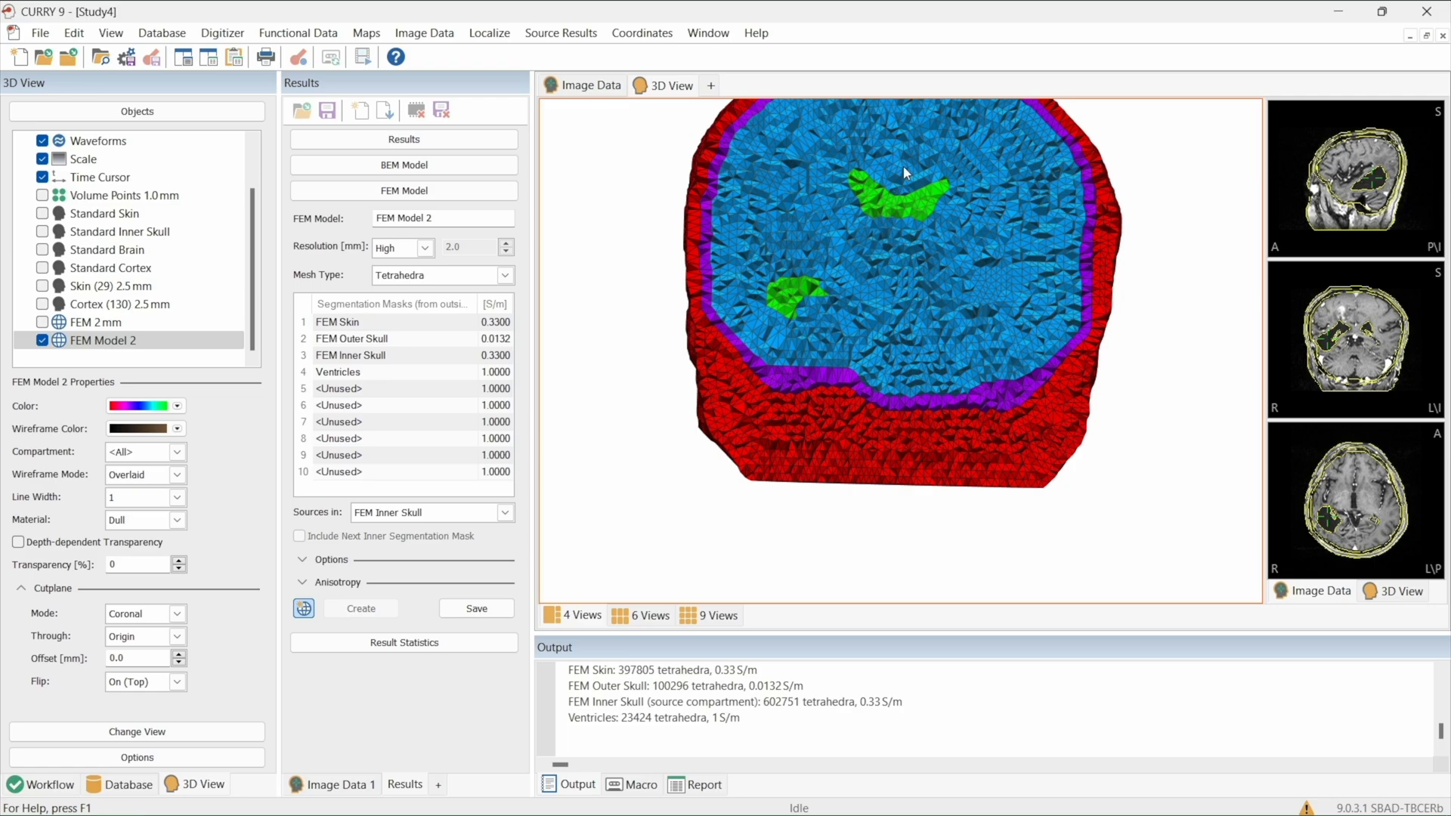